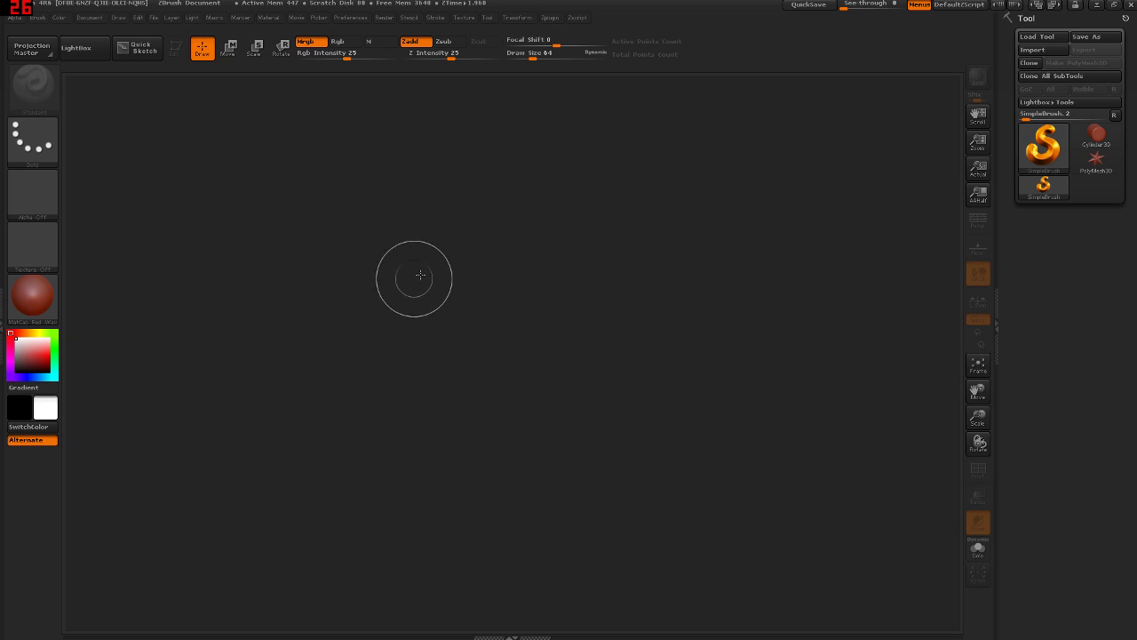
# Open LightBox on the Project tab to browse sample projects like DefaultCube.ZPR
pyautogui.press(',')
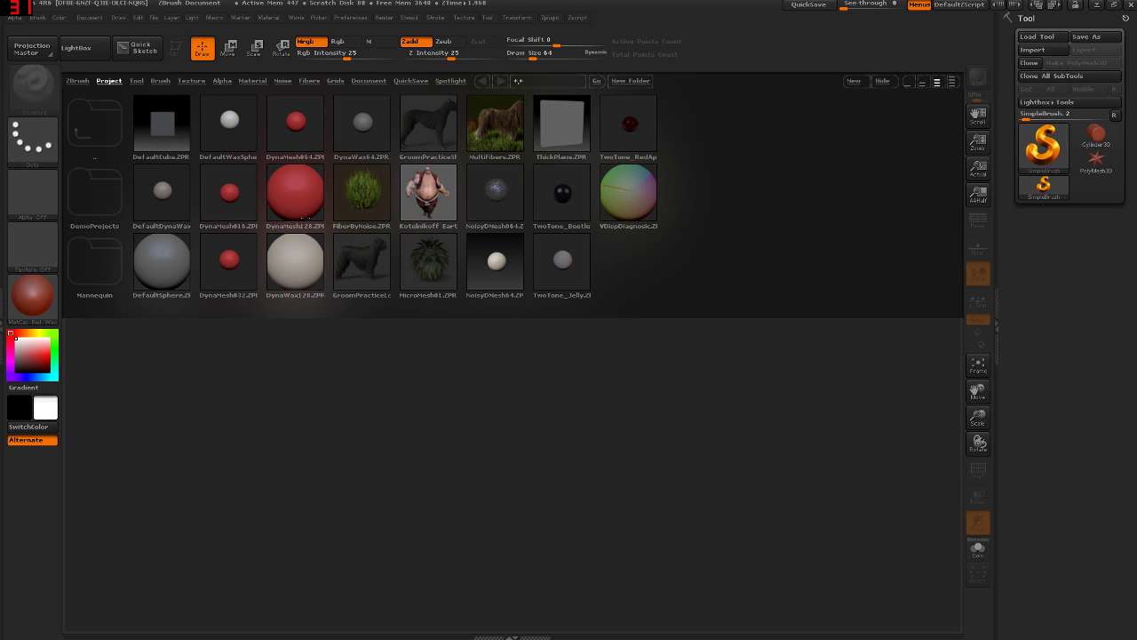
# Load the DynaMesh128.ZPR starter project from LightBox
pyautogui.doubleClick(295, 196)
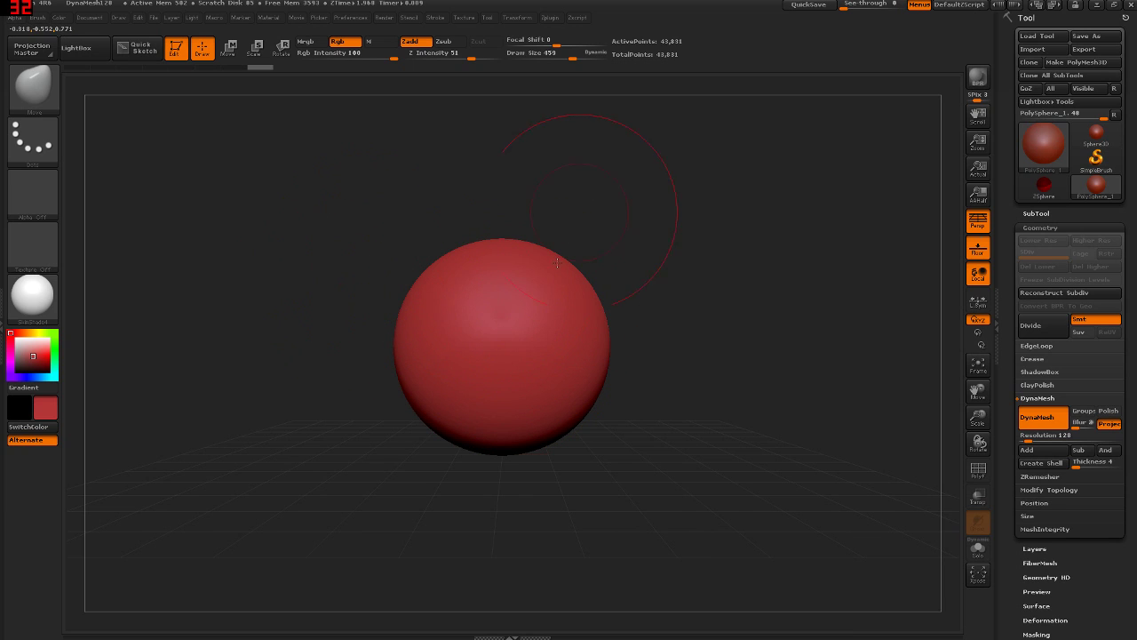
# Shrink Draw Size to 86 and display the sphere in white MatCap Gray
pyautogui.press('s')
pyautogui.moveTo(531, 304); pyautogui.dragTo(476, 298)
pyautogui.click(33, 296)
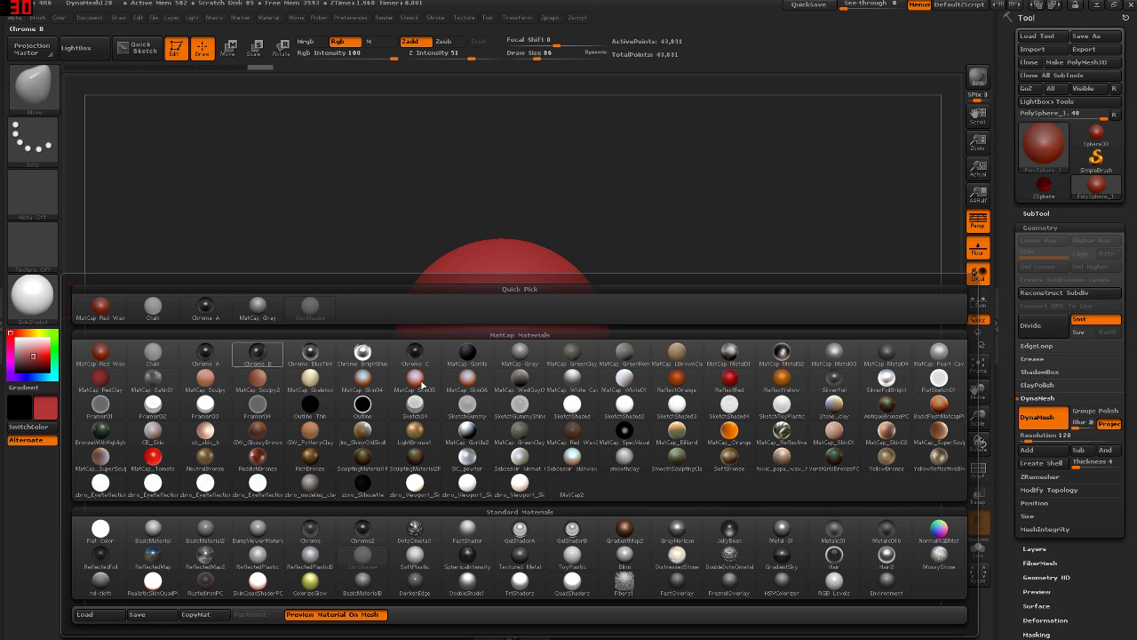
pyautogui.click(525, 364)
pyautogui.click(19, 342)
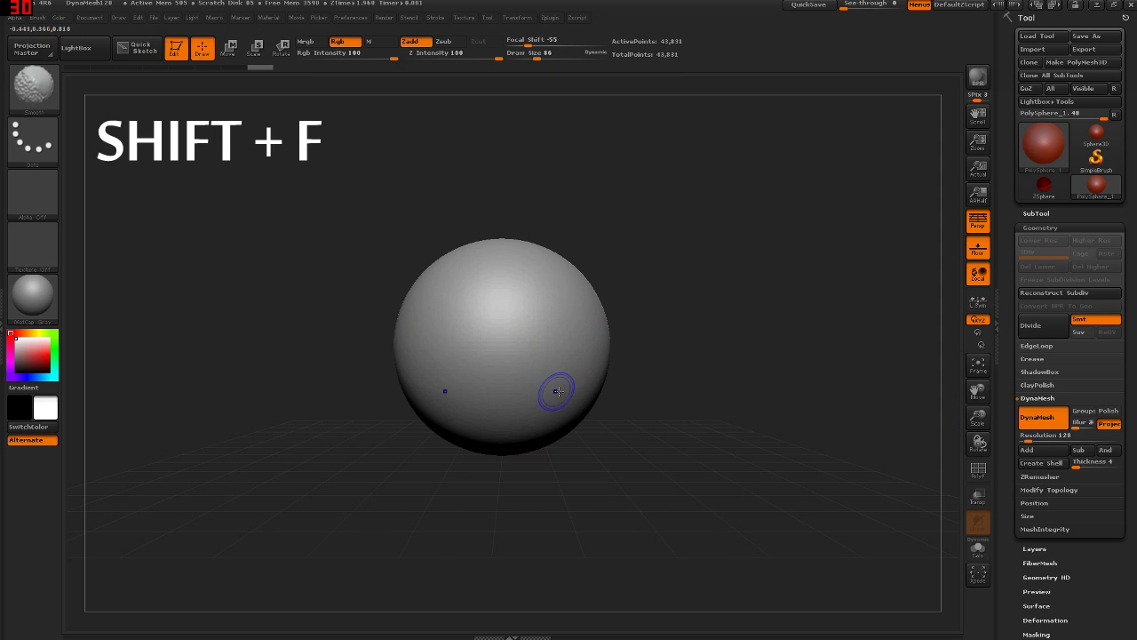
# Turn on PolyFrame and lower the DynaMesh Resolution from 128 to 24
pyautogui.hotkey('shift', 'f')
pyautogui.keyDown('ctrl'); pyautogui.moveTo(563, 330); pyautogui.dragTo(431, 295, button='right'); pyautogui.keyUp('ctrl')
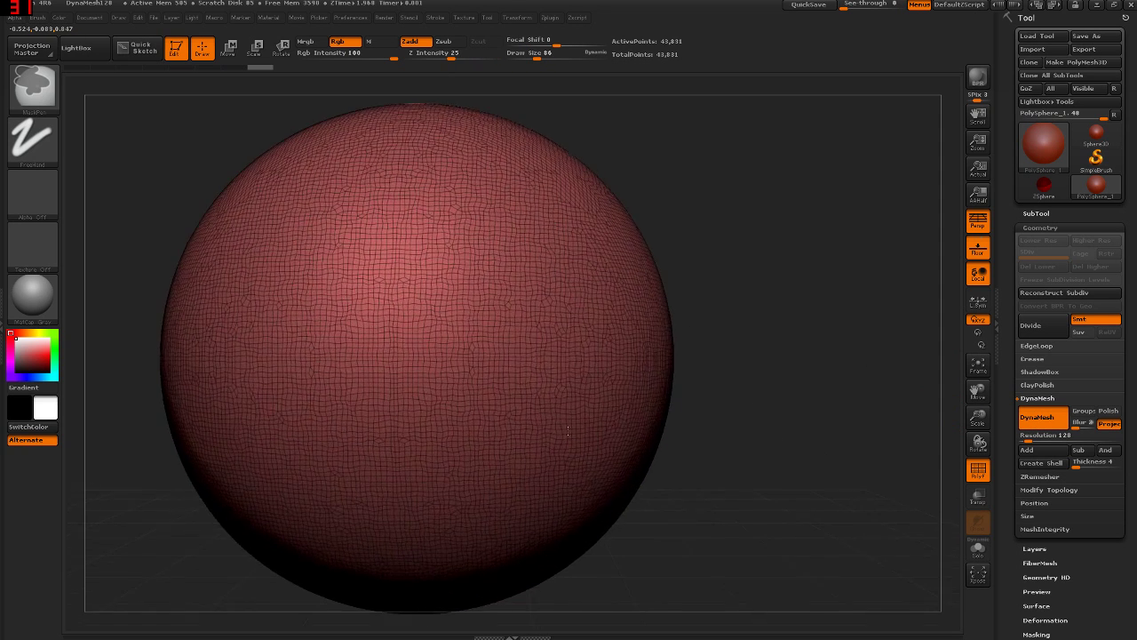
pyautogui.moveTo(497, 411)
pyautogui.keyDown('ctrl'); pyautogui.mouseDown(button='right')
pyautogui.moveTo(599, 419)
pyautogui.moveTo(577, 386)
pyautogui.moveTo(571, 337)
pyautogui.mouseUp(button='right'); pyautogui.keyUp('ctrl')
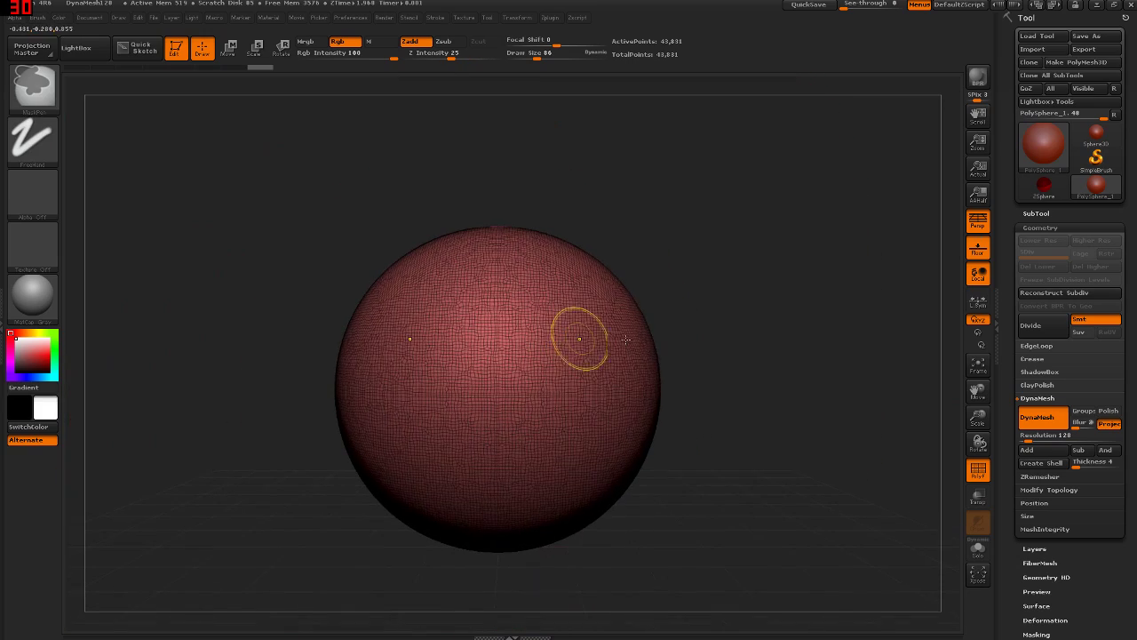
pyautogui.moveTo(1028, 439); pyautogui.dragTo(1046, 442)
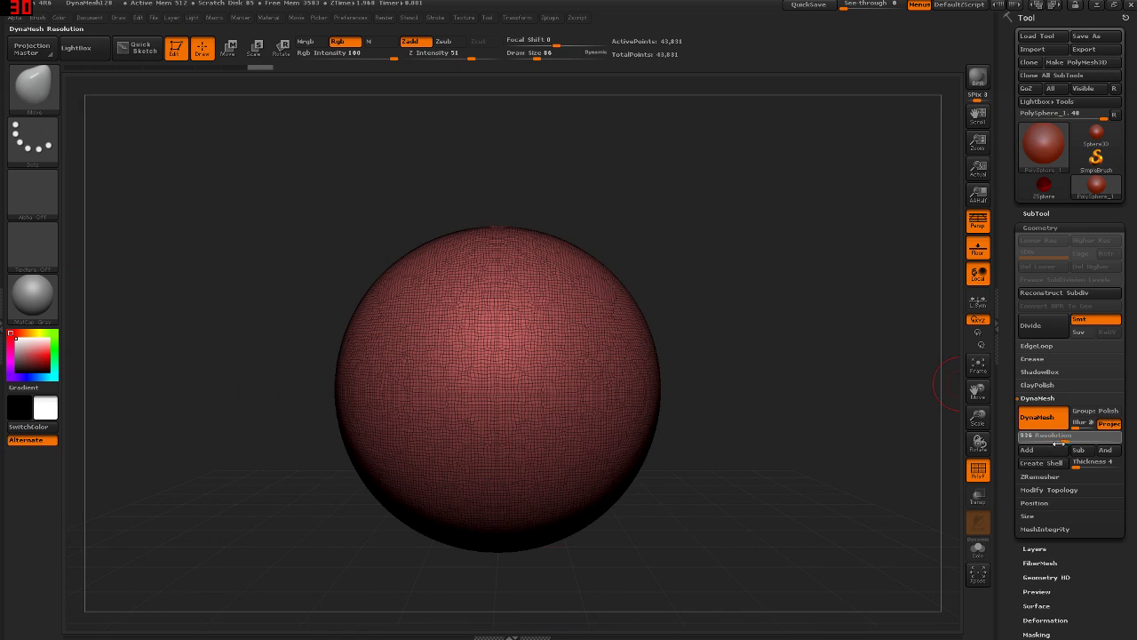
pyautogui.write('48')
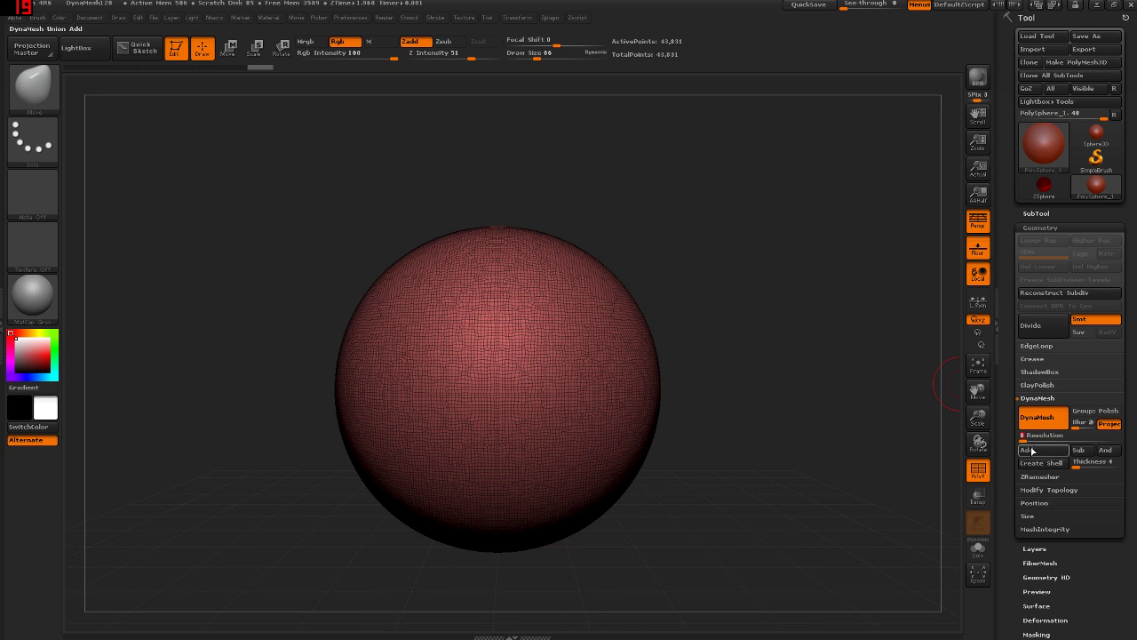
pyautogui.press('Return')
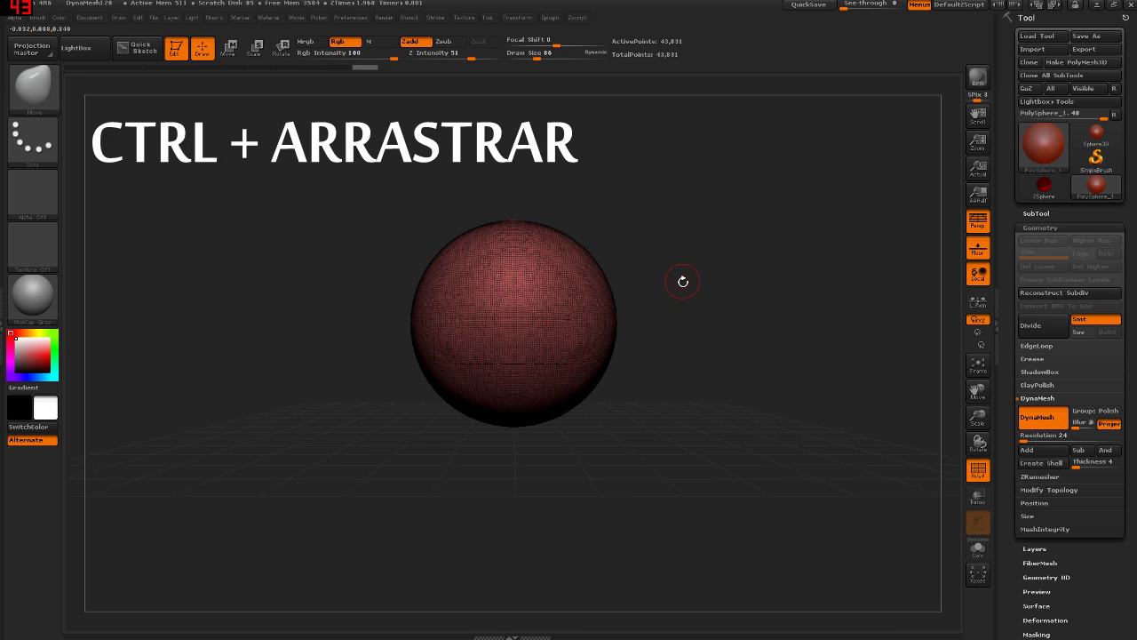
# Re-DynaMesh the sphere at resolution 24 into 1,584 points and turn off the Floor grid
pyautogui.keyDown('ctrl'); pyautogui.moveTo(661, 186); pyautogui.dragTo(760, 320); pyautogui.keyUp('ctrl')
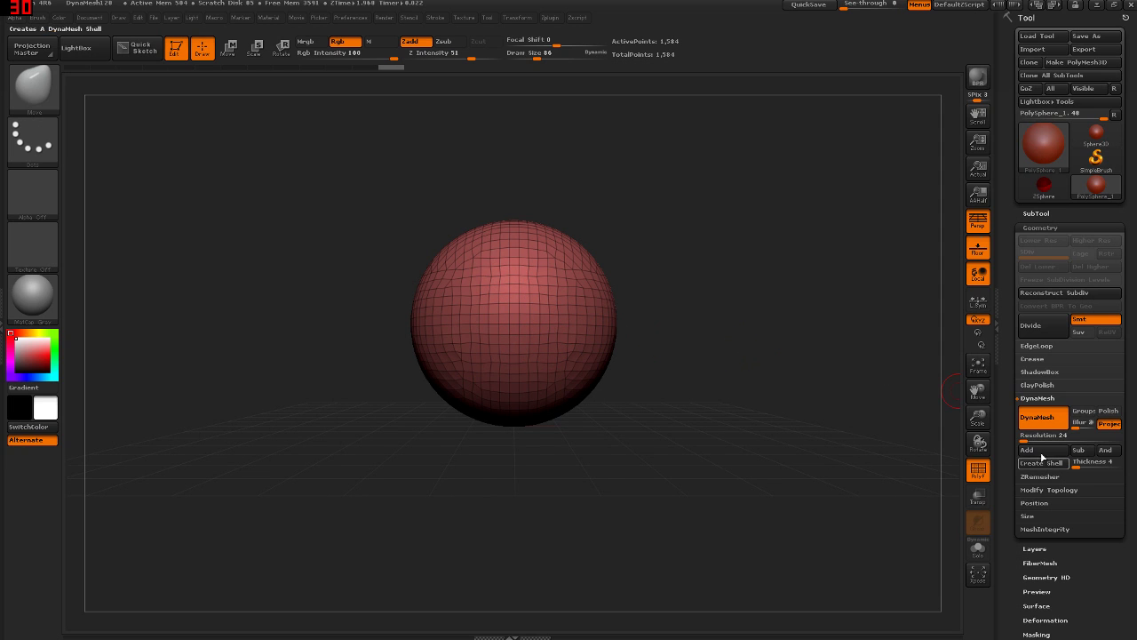
pyautogui.moveTo(537, 276)
pyautogui.keyDown('ctrl'); pyautogui.mouseDown(button='right')
pyautogui.moveTo(551, 374)
pyautogui.moveTo(602, 356)
pyautogui.mouseUp(button='right'); pyautogui.keyUp('ctrl')
pyautogui.hotkey('shift', 'f')
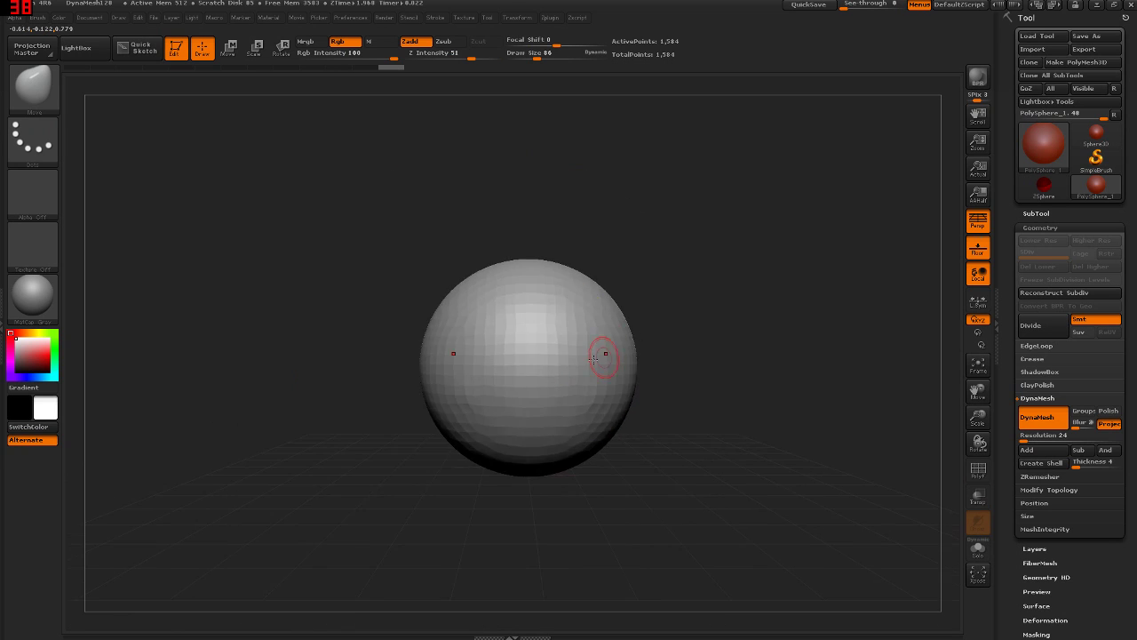
pyautogui.hotkey('shift', 'f')
pyautogui.hotkey('shift', 'f')
pyautogui.moveTo(594, 376)
pyautogui.keyDown('alt'); pyautogui.mouseDown(button='right')
pyautogui.moveTo(759, 376)
pyautogui.moveTo(595, 381)
pyautogui.mouseUp(button='right'); pyautogui.keyUp('alt')
pyautogui.hotkey('shift', 'f')
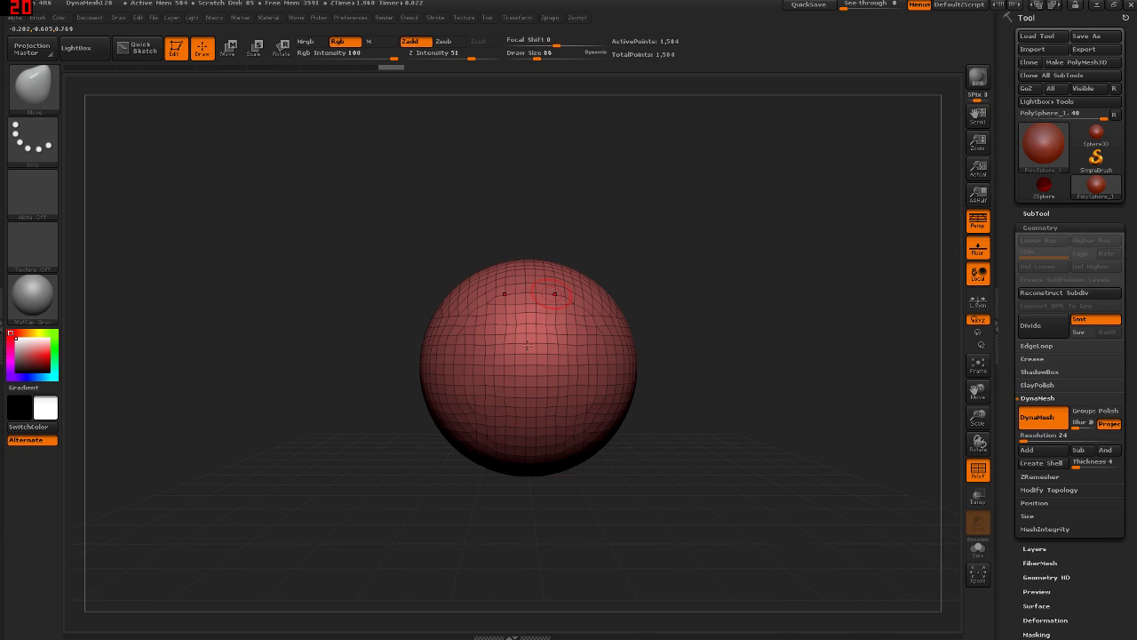
pyautogui.click(979, 252)
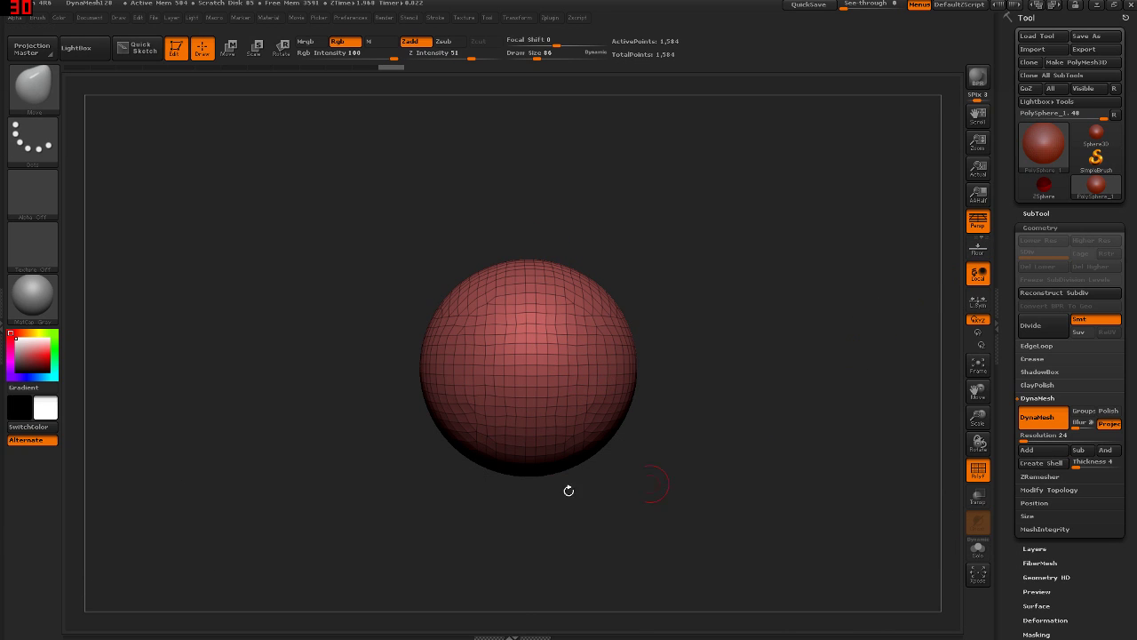
pyautogui.moveTo(578, 373)
pyautogui.keyDown('ctrl'); pyautogui.mouseDown(button='right')
pyautogui.moveTo(569, 391)
pyautogui.moveTo(684, 360)
pyautogui.mouseUp(button='right'); pyautogui.keyUp('ctrl')
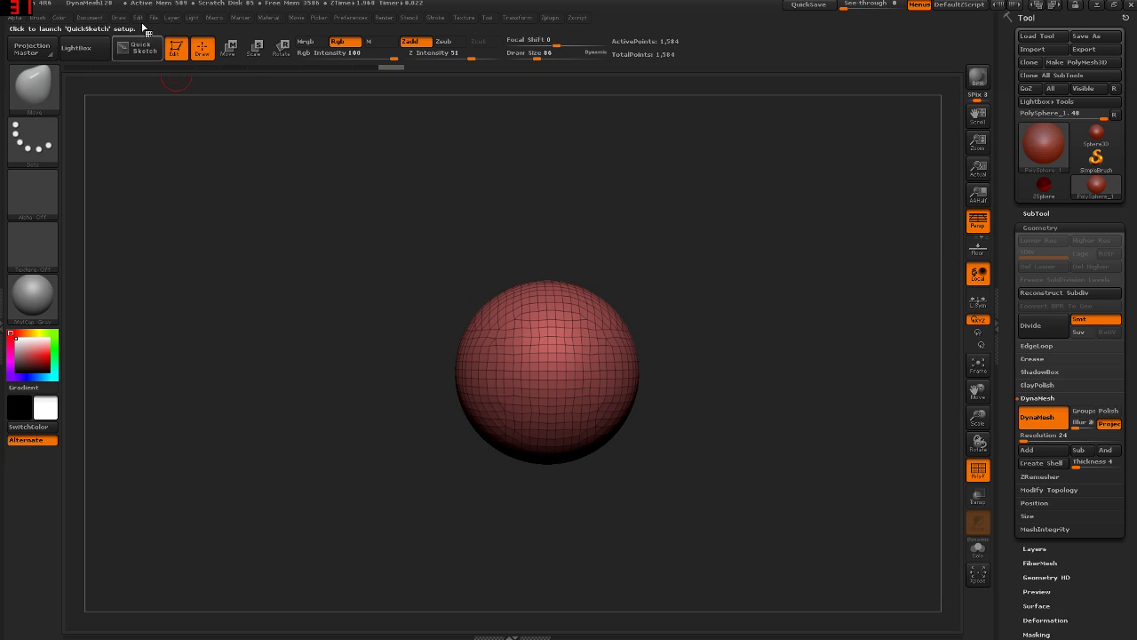
# Hide the PolyFrame wireframe and raise Draw Size to 494
pyautogui.click(119, 18)
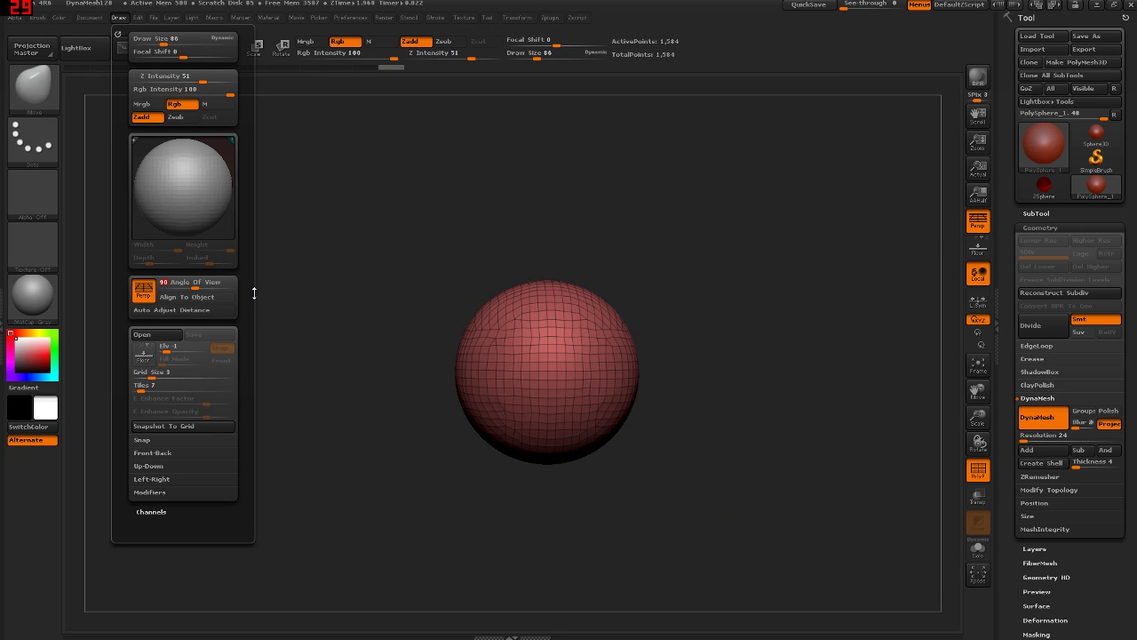
pyautogui.moveTo(652, 380)
pyautogui.keyDown('alt'); pyautogui.mouseDown(button='right')
pyautogui.moveTo(592, 381)
pyautogui.moveTo(533, 306)
pyautogui.moveTo(579, 343)
pyautogui.mouseUp(button='right'); pyautogui.keyUp('alt')
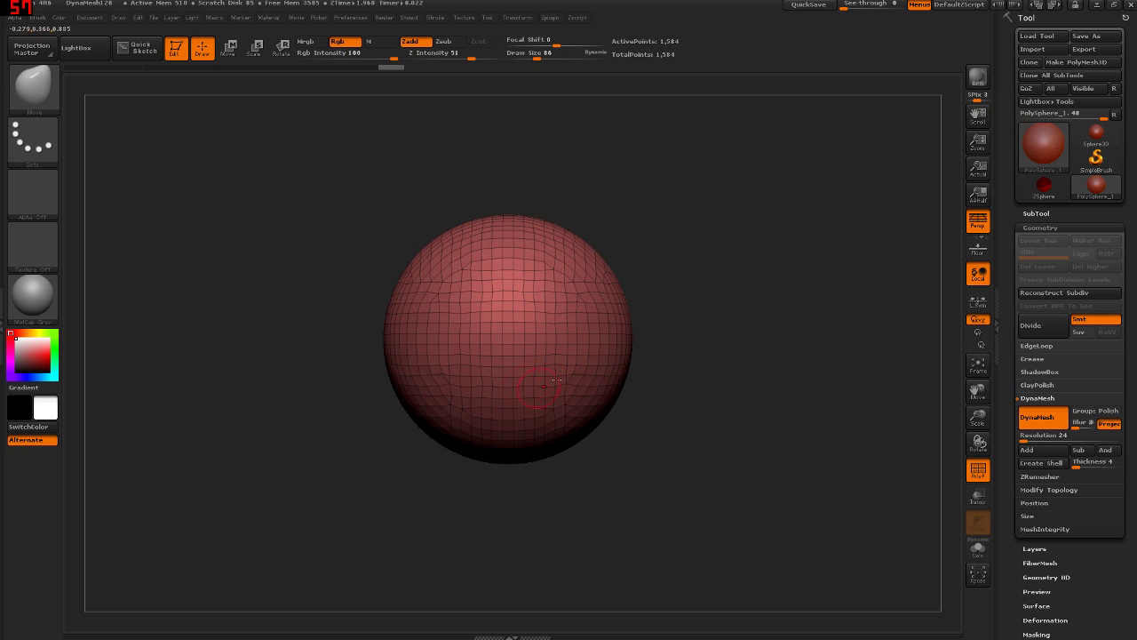
pyautogui.hotkey('shift', 'f')
pyautogui.moveTo(521, 376)
pyautogui.keyDown('alt'); pyautogui.mouseDown(button='right')
pyautogui.moveTo(605, 385)
pyautogui.moveTo(593, 361)
pyautogui.moveTo(563, 372)
pyautogui.mouseUp(button='right'); pyautogui.keyUp('alt')
pyautogui.press('s')
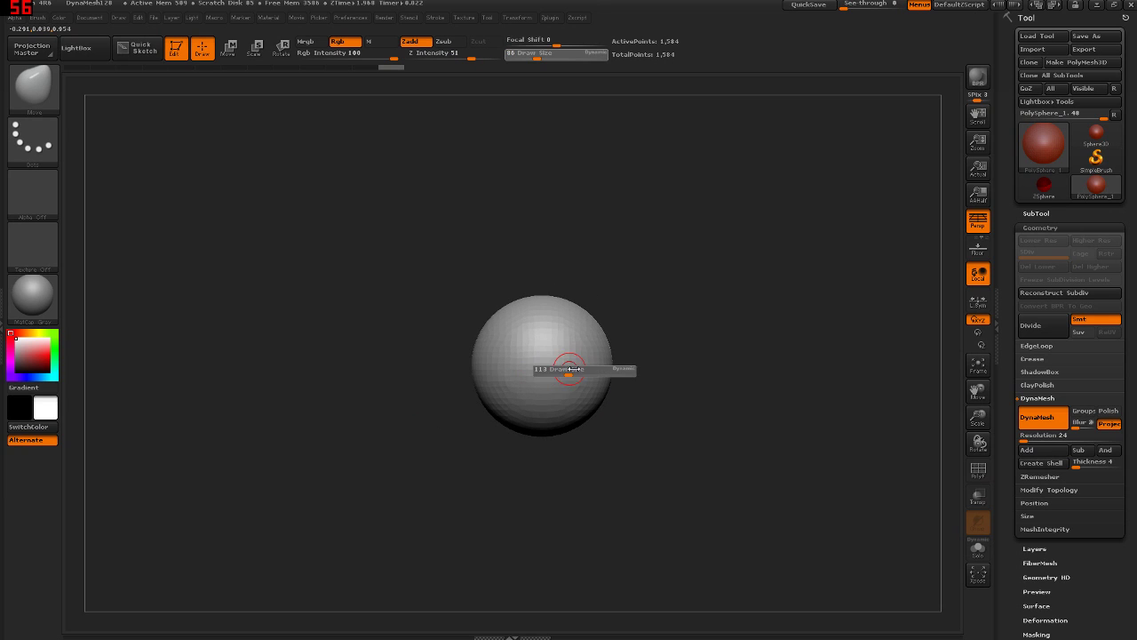
pyautogui.moveTo(601, 375); pyautogui.dragTo(606, 375)
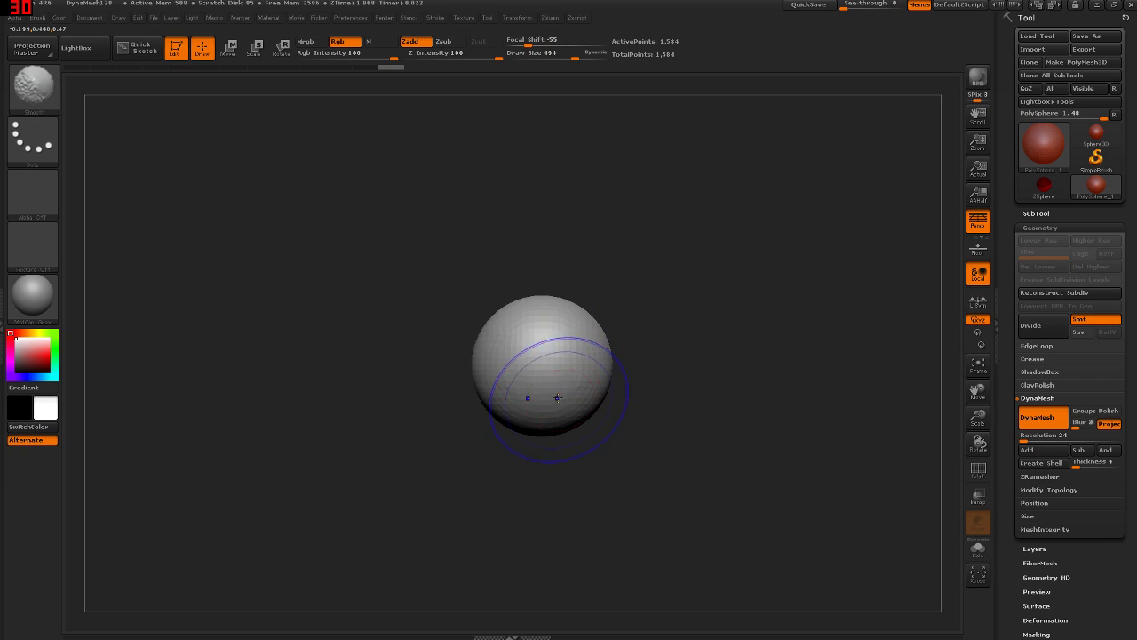
# Show PolyFrame, raise Draw Size to 763 and frame the sphere in view
pyautogui.hotkey('shift', 'f')
pyautogui.press('s')
pyautogui.moveTo(570, 397); pyautogui.dragTo(596, 397)
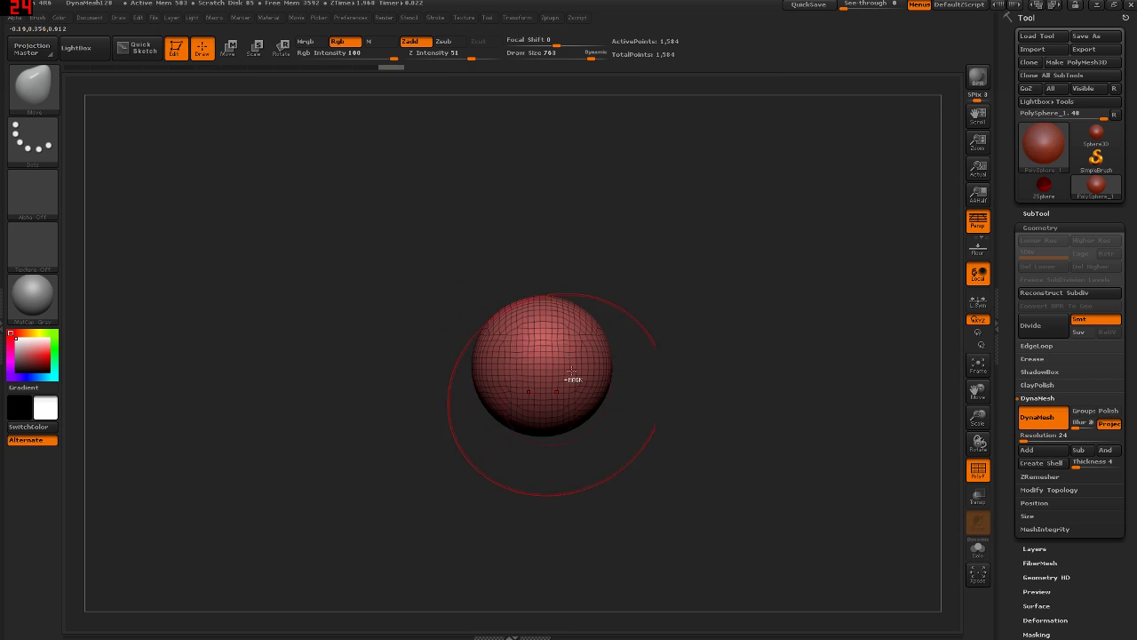
pyautogui.press('f')
pyautogui.moveTo(547, 363); pyautogui.dragTo(654, 348)
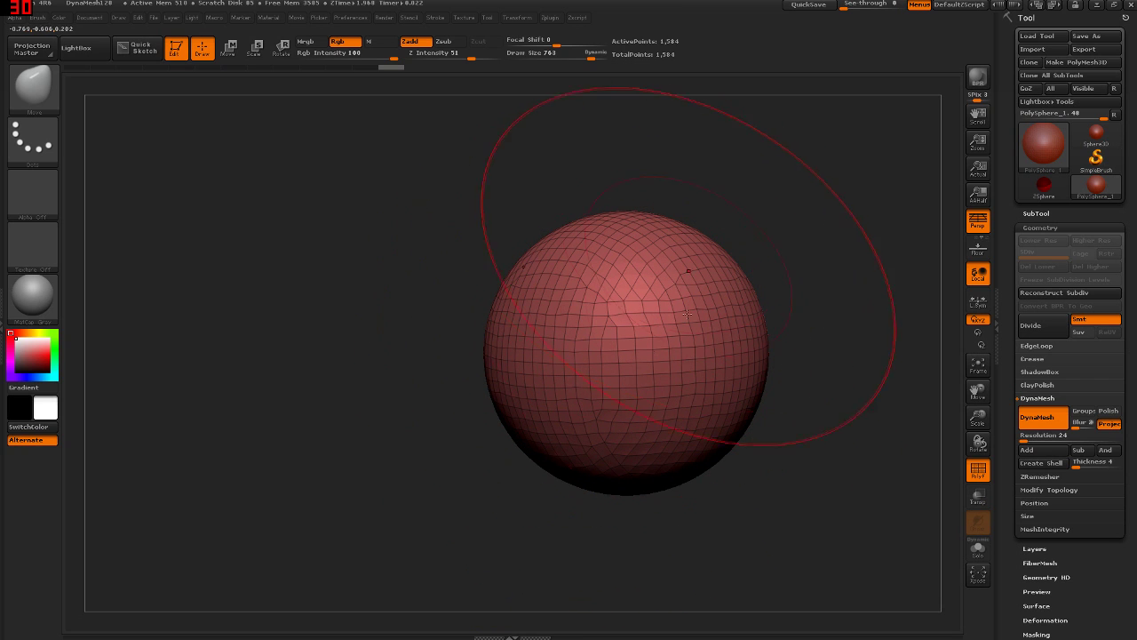
pyautogui.moveTo(622, 338); pyautogui.dragTo(558, 347)
pyautogui.moveTo(601, 427)
pyautogui.keyDown('ctrl'); pyautogui.mouseDown(button='right')
pyautogui.moveTo(593, 384)
pyautogui.moveTo(613, 391)
pyautogui.moveTo(582, 328)
pyautogui.moveTo(607, 322)
pyautogui.mouseUp(button='right'); pyautogui.keyUp('ctrl')
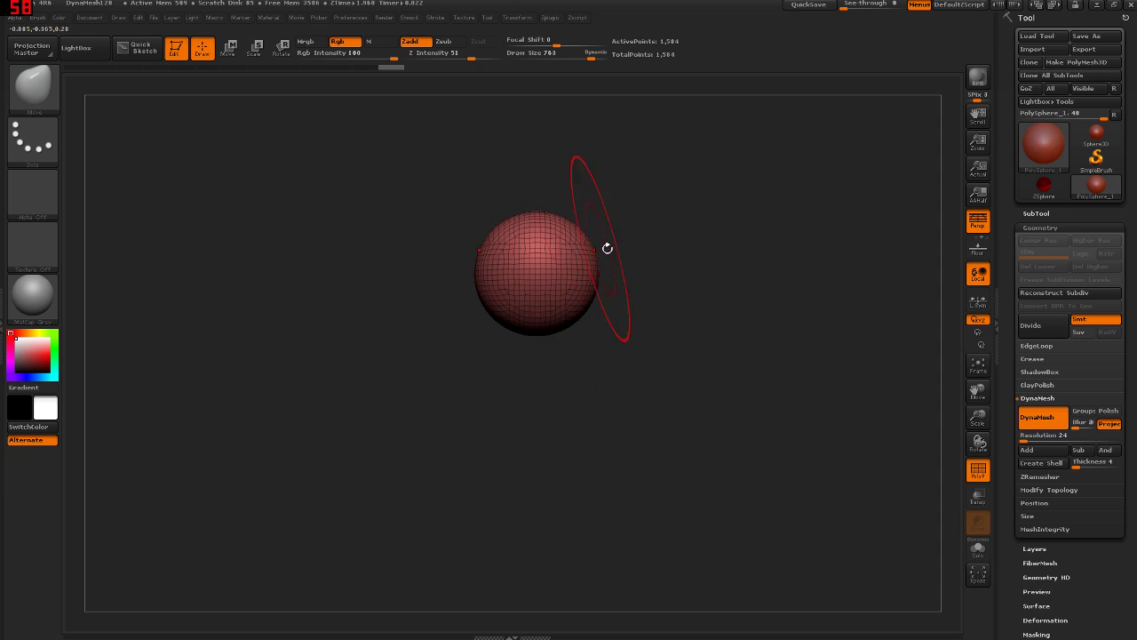
# Pull the sphere into a tall bean shape with Move and re-DynaMesh it evenly
pyautogui.moveTo(549, 335); pyautogui.dragTo(540, 453)
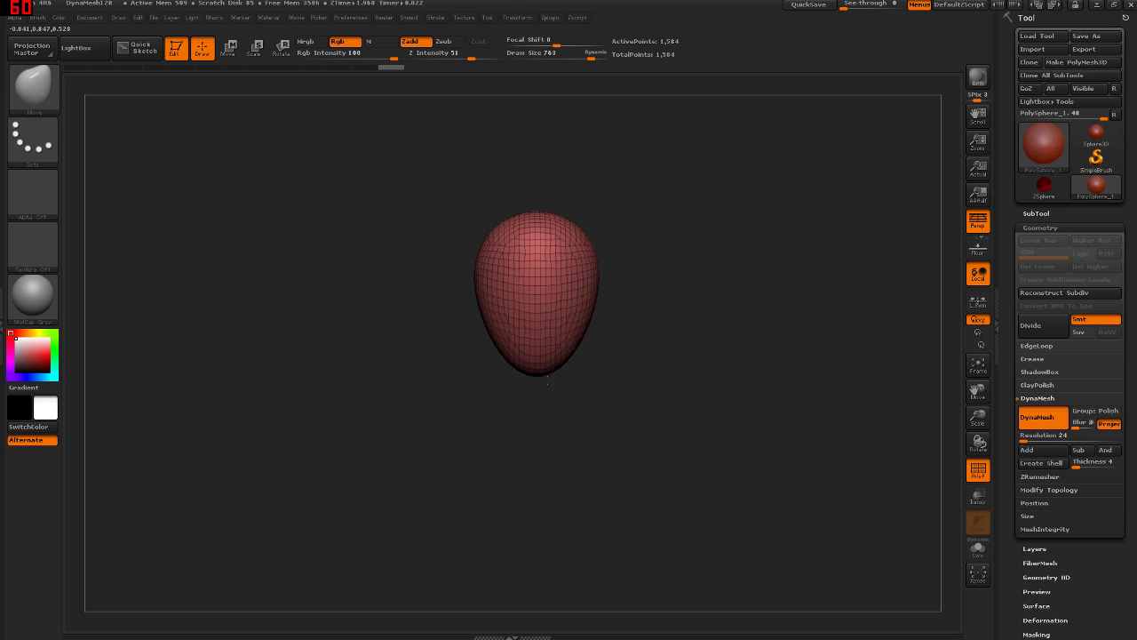
pyautogui.moveTo(622, 342)
pyautogui.keyDown('ctrl'); pyautogui.mouseDown()
pyautogui.moveTo(632, 344)
pyautogui.moveTo(589, 464)
pyautogui.moveTo(573, 386)
pyautogui.moveTo(727, 396)
pyautogui.moveTo(640, 432)
pyautogui.moveTo(698, 452)
pyautogui.mouseUp(); pyautogui.keyUp('ctrl')
pyautogui.moveTo(695, 305)
pyautogui.mouseDown()
pyautogui.moveTo(681, 183)
pyautogui.moveTo(617, 299)
pyautogui.mouseUp()
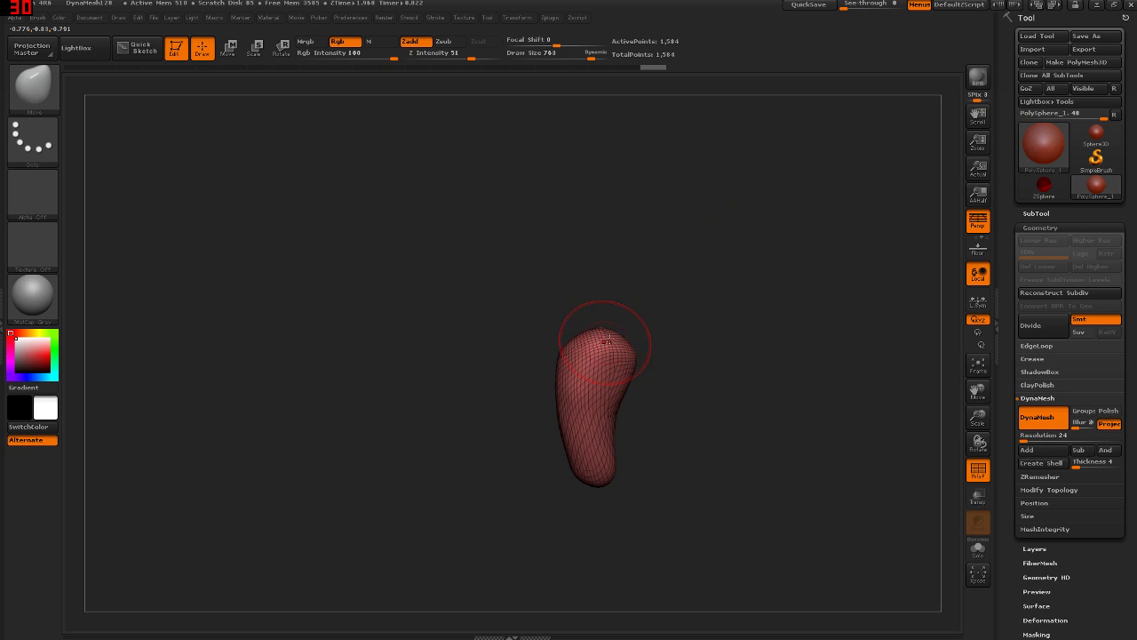
# Pull a long arm from the upper right and bulge the body's left side with Move
pyautogui.moveTo(653, 357); pyautogui.dragTo(751, 305)
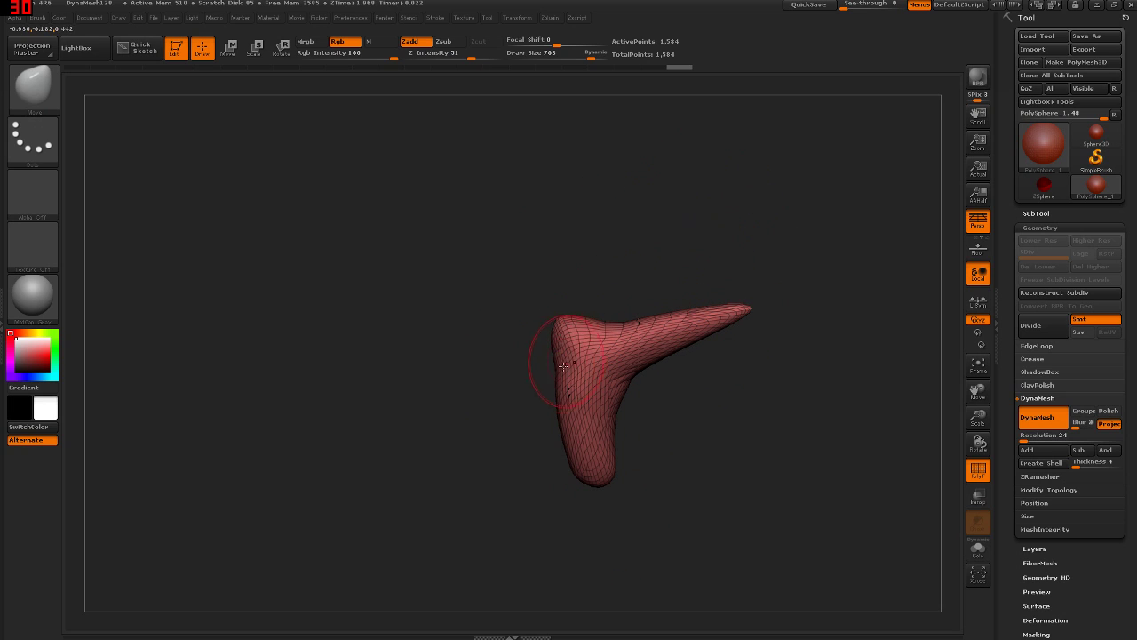
pyautogui.moveTo(562, 365); pyautogui.dragTo(499, 375)
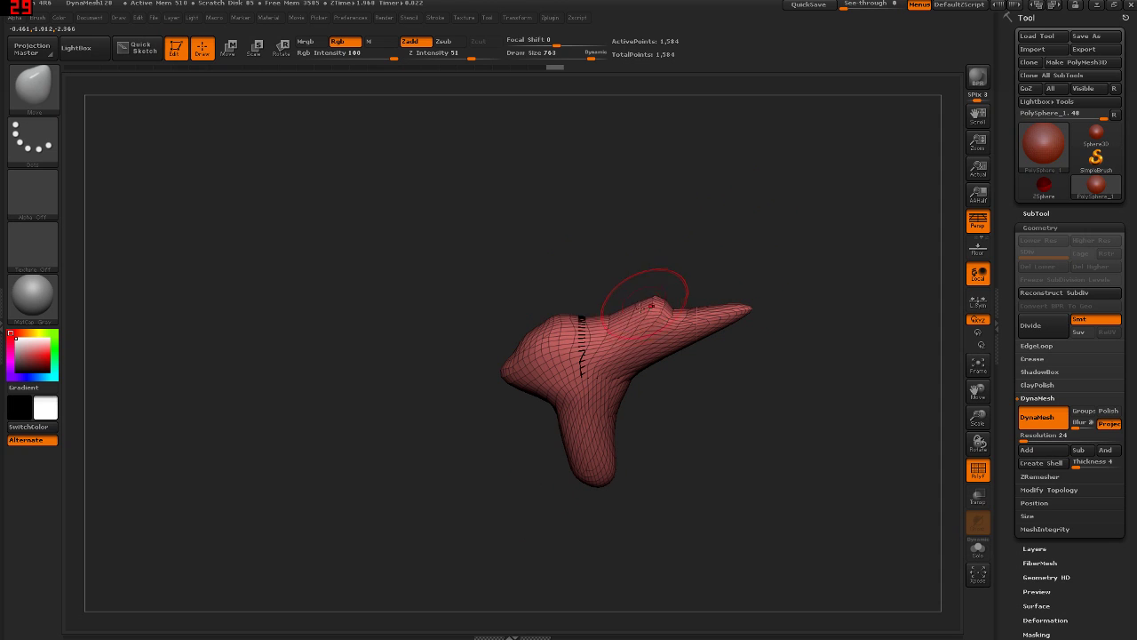
pyautogui.moveTo(652, 305); pyautogui.dragTo(735, 305)
pyautogui.moveTo(600, 398); pyautogui.dragTo(656, 379)
pyautogui.moveTo(607, 432)
pyautogui.mouseDown()
pyautogui.moveTo(685, 368)
pyautogui.moveTo(586, 346)
pyautogui.moveTo(483, 293)
pyautogui.mouseUp()
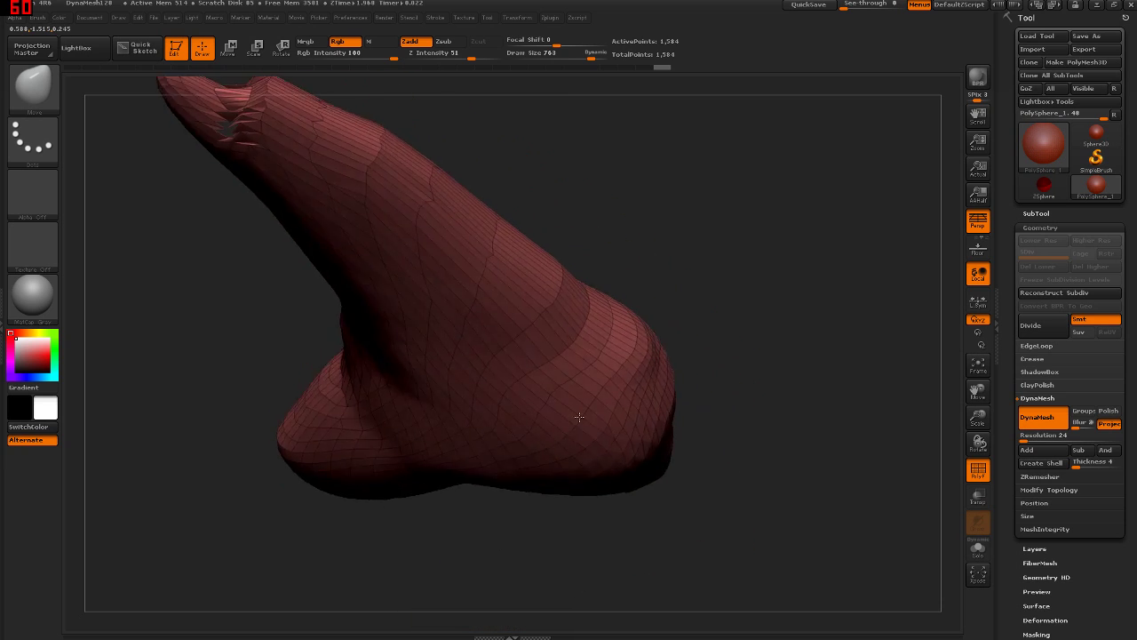
# Shrink the brush to size 19 and rotate the view around the arm junction
pyautogui.press('s')
pyautogui.press('s')
pyautogui.moveTo(509, 331); pyautogui.dragTo(473, 330)
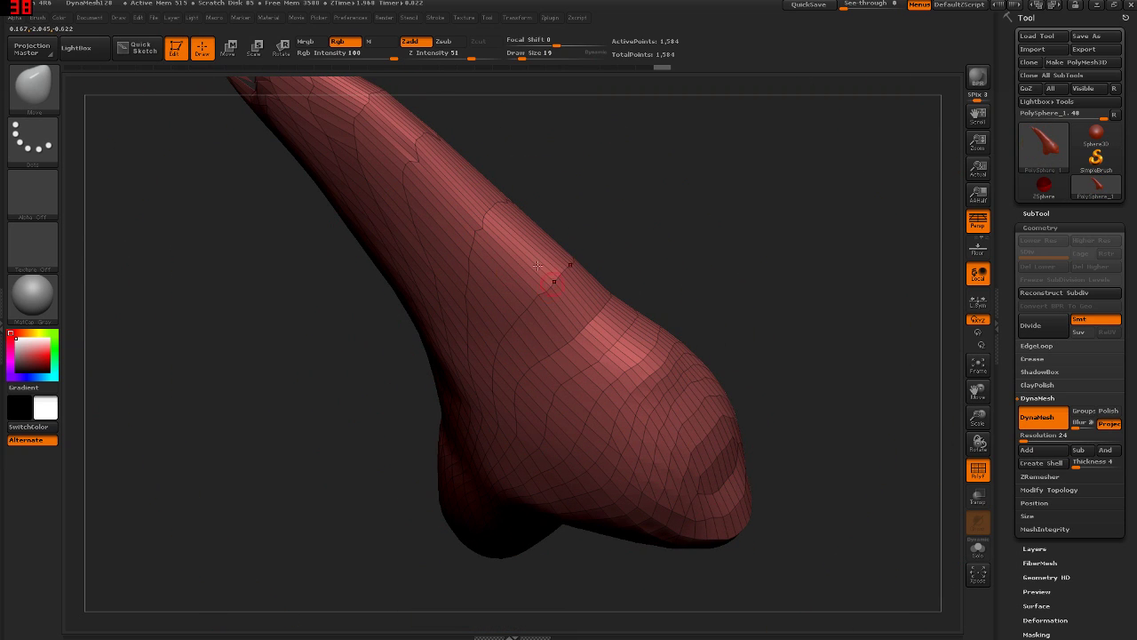
pyautogui.moveTo(584, 335); pyautogui.dragTo(570, 327)
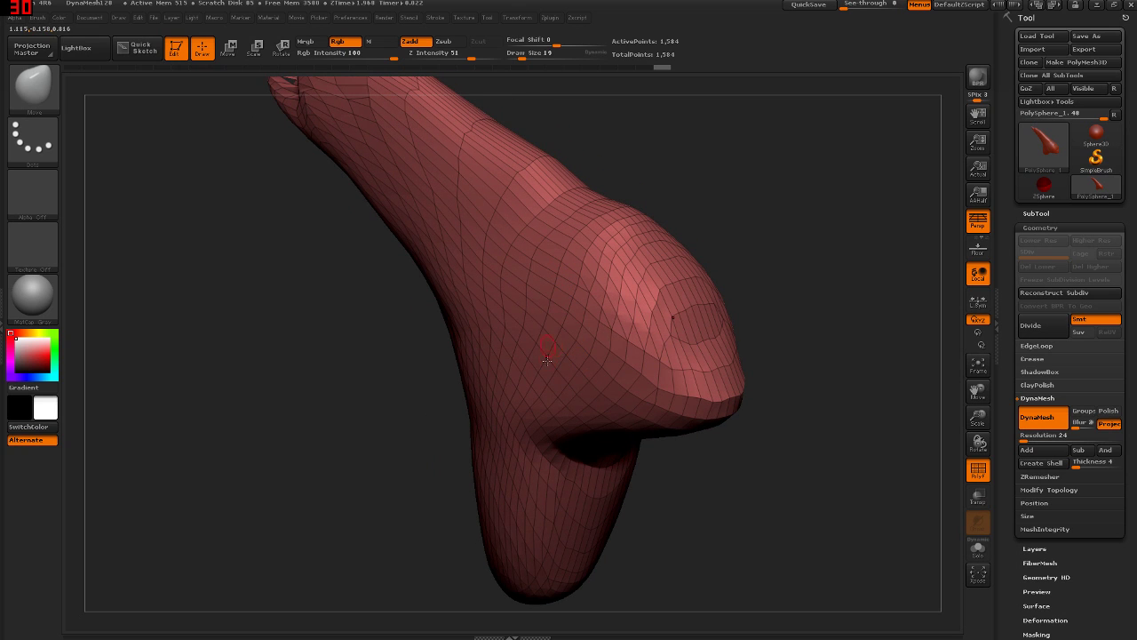
pyautogui.moveTo(559, 333); pyautogui.dragTo(569, 345)
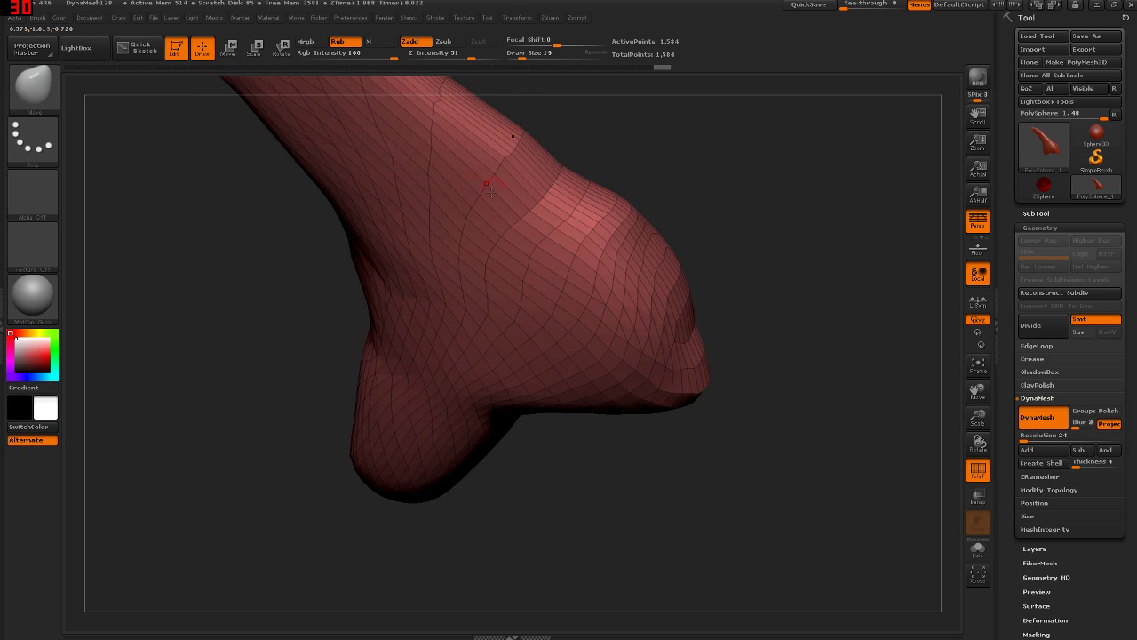
pyautogui.moveTo(497, 189); pyautogui.dragTo(524, 330)
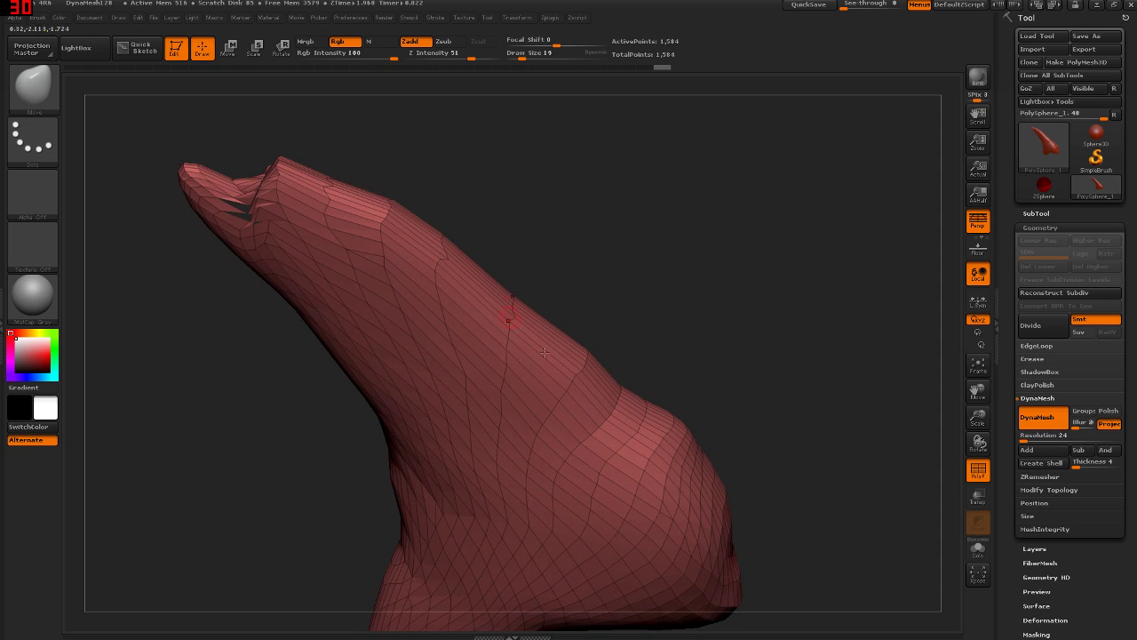
pyautogui.moveTo(534, 371); pyautogui.dragTo(517, 363)
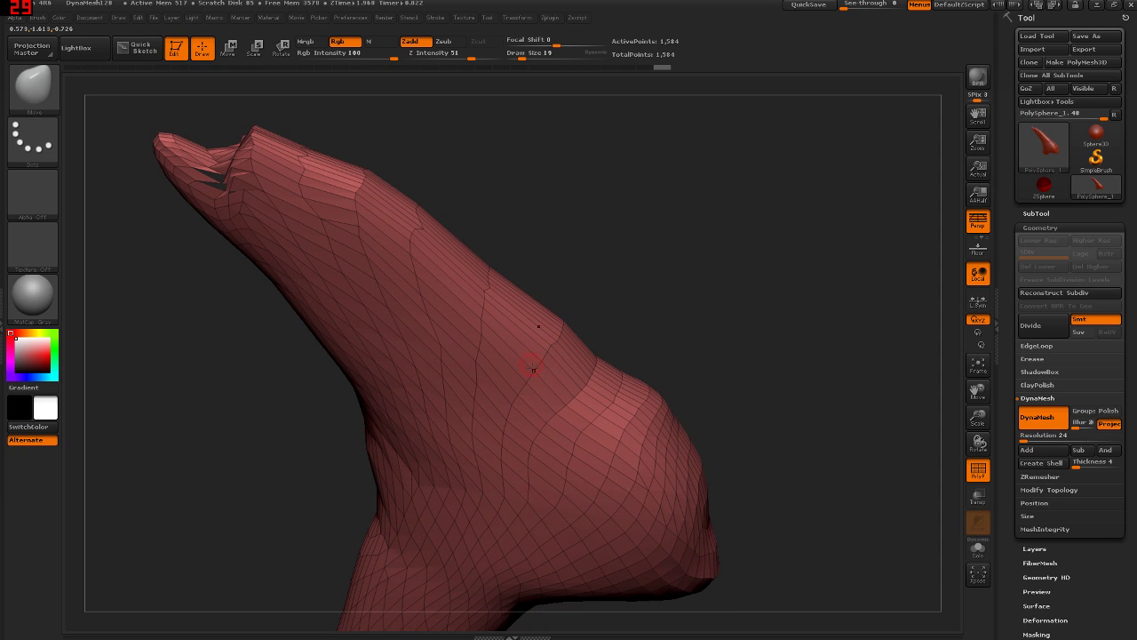
# Switch to ClayTubes, hide PolyFrame, and lay clay strokes across the body's middle
pyautogui.press('b')
pyautogui.press('c')
pyautogui.press('b')
pyautogui.press('s')
pyautogui.moveTo(531, 367)
pyautogui.mouseDown()
pyautogui.moveTo(515, 353)
pyautogui.moveTo(524, 321)
pyautogui.mouseUp()
pyautogui.press('b')
pyautogui.press('c')
pyautogui.press('t')
pyautogui.hotkey('shift', 'f')
pyautogui.moveTo(480, 378); pyautogui.dragTo(462, 302)
pyautogui.moveTo(466, 396)
pyautogui.mouseDown()
pyautogui.moveTo(485, 345)
pyautogui.moveTo(480, 320)
pyautogui.mouseUp()
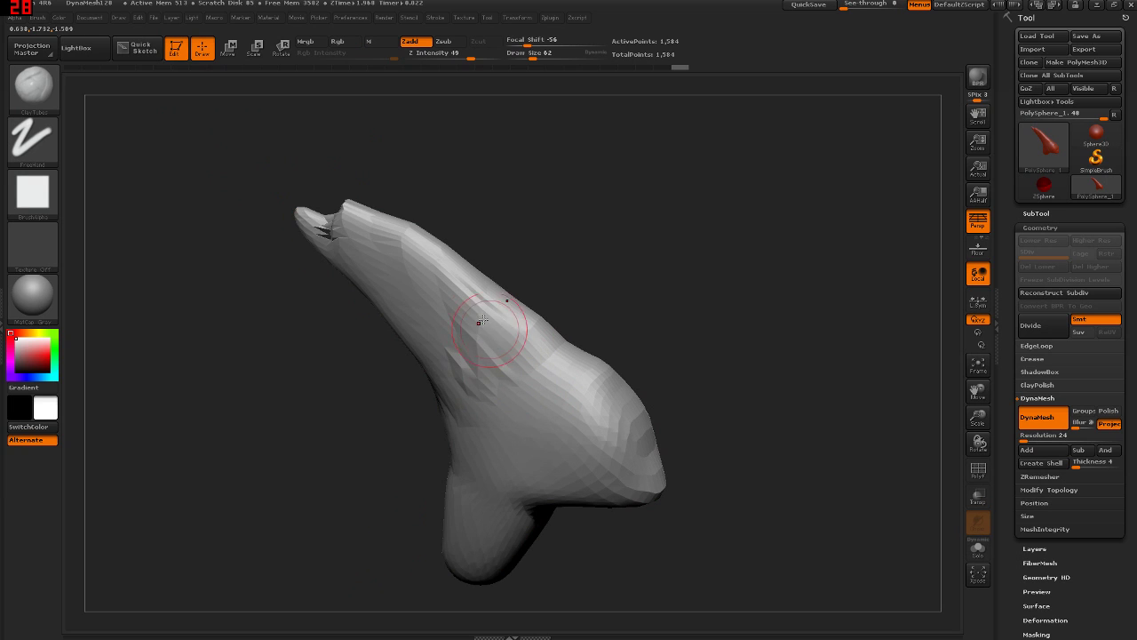
# Build up ClayTubes strokes on the centre-right and upper-left, then smooth faceted areas
pyautogui.scroll(3, 381, 311)
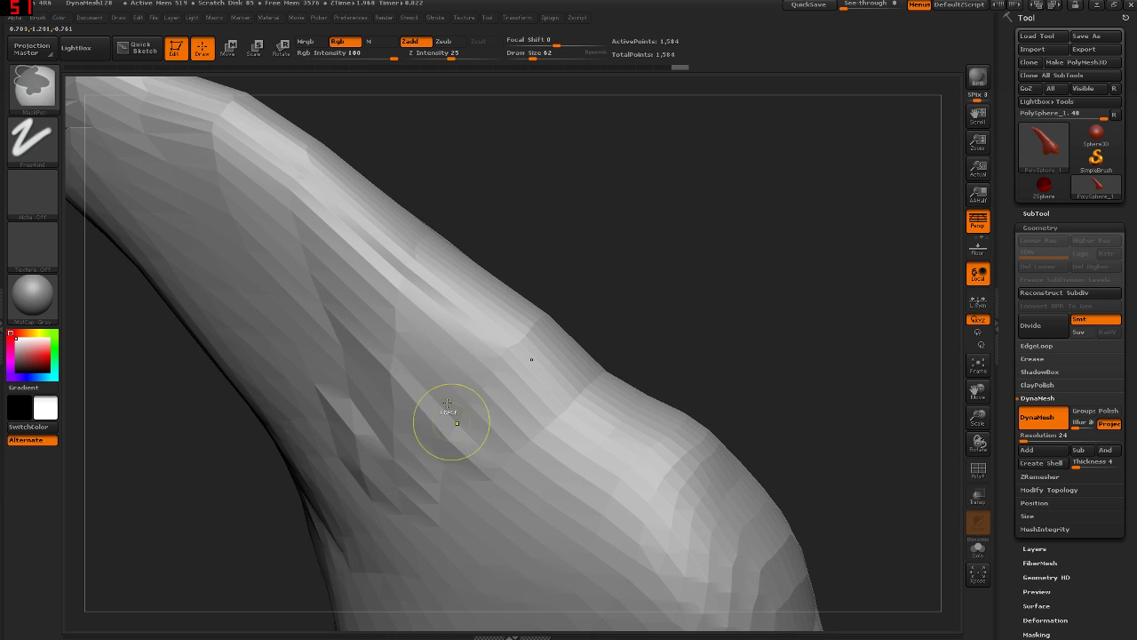
pyautogui.scroll(-3, 495, 382)
pyautogui.scroll(2, 495, 382)
pyautogui.moveTo(533, 338); pyautogui.dragTo(560, 364)
pyautogui.moveTo(515, 417)
pyautogui.mouseDown()
pyautogui.moveTo(555, 426)
pyautogui.moveTo(536, 389)
pyautogui.mouseUp()
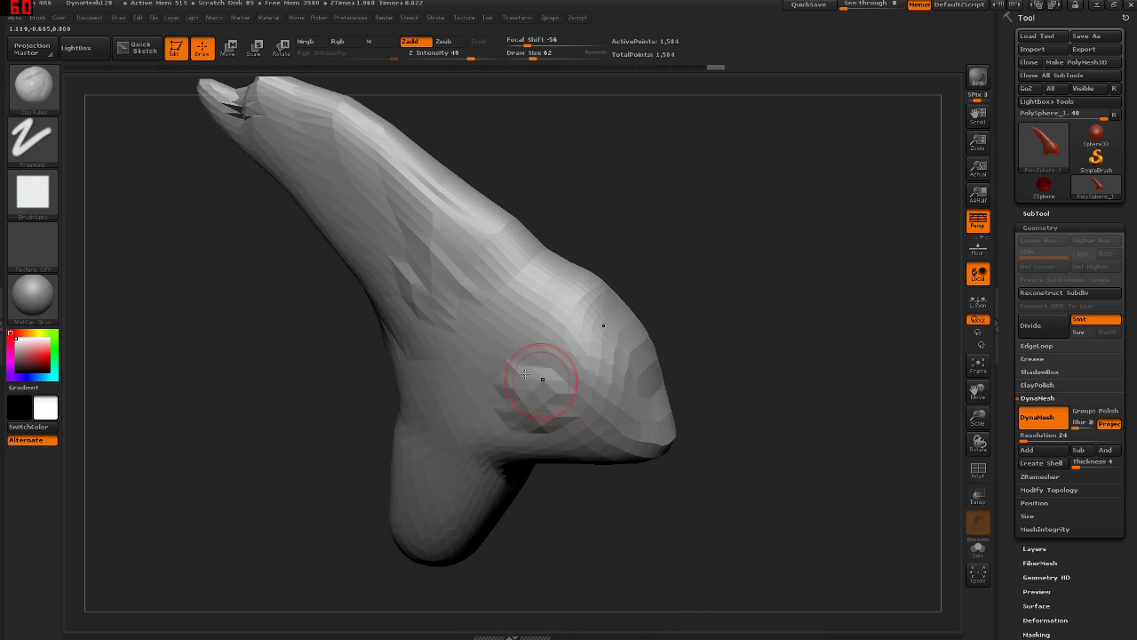
pyautogui.moveTo(439, 198); pyautogui.dragTo(426, 216)
pyautogui.moveTo(497, 323)
pyautogui.keyDown('shift'); pyautogui.mouseDown()
pyautogui.moveTo(505, 335)
pyautogui.moveTo(507, 279)
pyautogui.moveTo(651, 245)
pyautogui.mouseUp(); pyautogui.keyUp('shift')
# Re-DynaMesh the body to 8,003 even points, smooth the side strokes and check the wireframe
pyautogui.hotkey('shift', 'f')
pyautogui.keyDown('ctrl'); pyautogui.moveTo(664, 170); pyautogui.dragTo(703, 278); pyautogui.keyUp('ctrl')
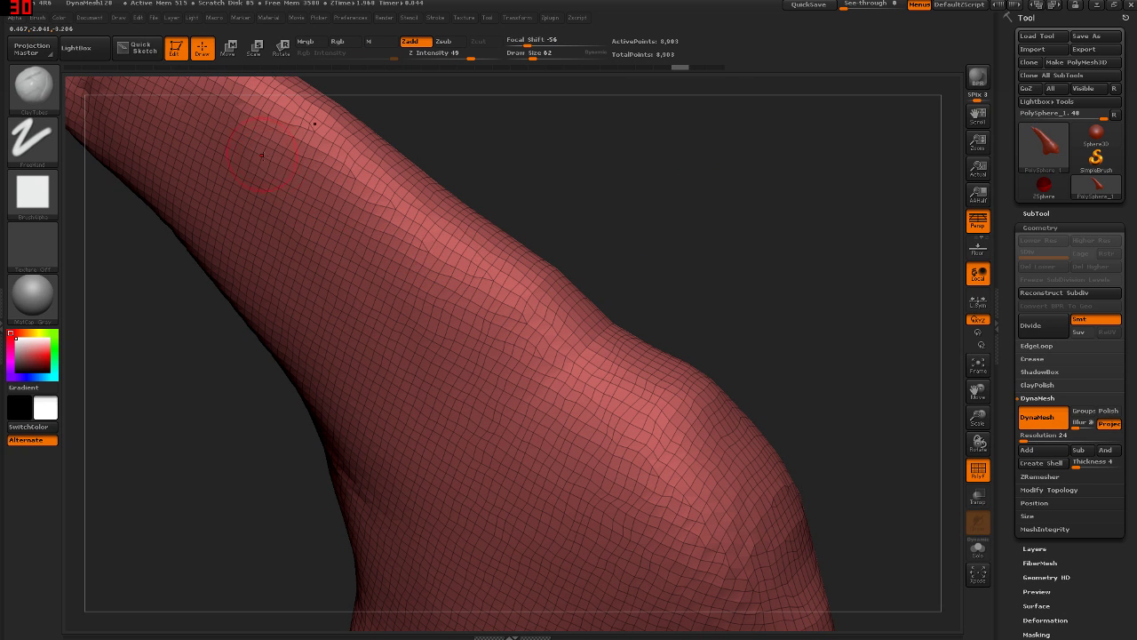
pyautogui.press('f')
pyautogui.hotkey('shift', 'f')
pyautogui.moveTo(584, 399)
pyautogui.mouseDown()
pyautogui.moveTo(506, 311)
pyautogui.moveTo(667, 469)
pyautogui.mouseUp()
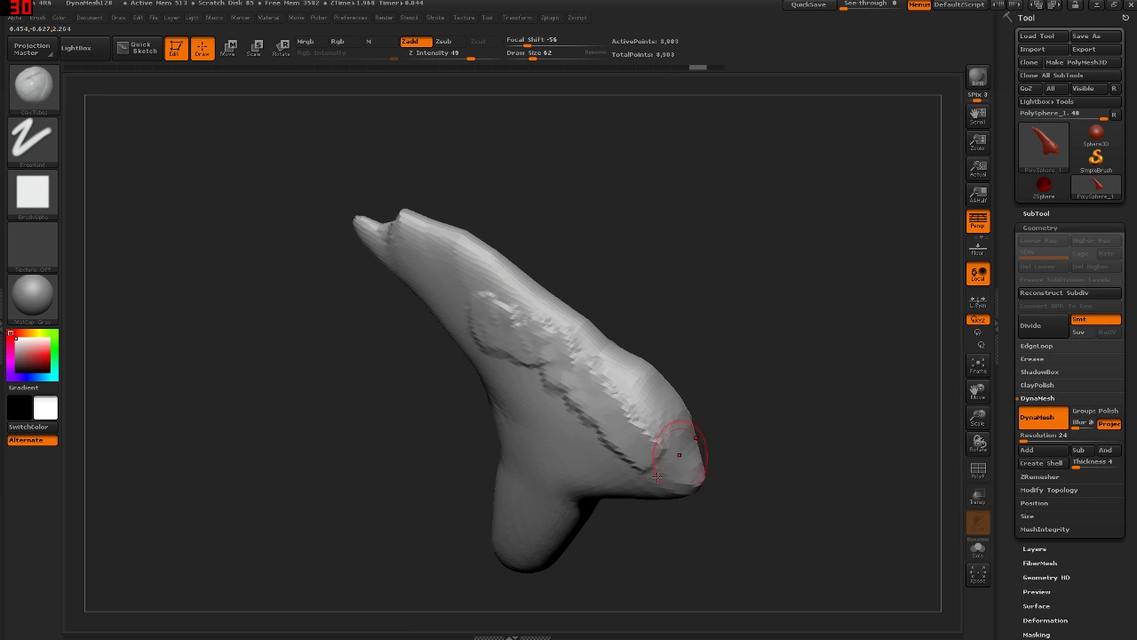
pyautogui.moveTo(565, 338)
pyautogui.keyDown('shift'); pyautogui.mouseDown()
pyautogui.moveTo(588, 344)
pyautogui.moveTo(560, 326)
pyautogui.moveTo(533, 355)
pyautogui.moveTo(554, 444)
pyautogui.moveTo(504, 394)
pyautogui.moveTo(509, 380)
pyautogui.mouseUp(); pyautogui.keyUp('shift')
pyautogui.hotkey('shift', 'f')
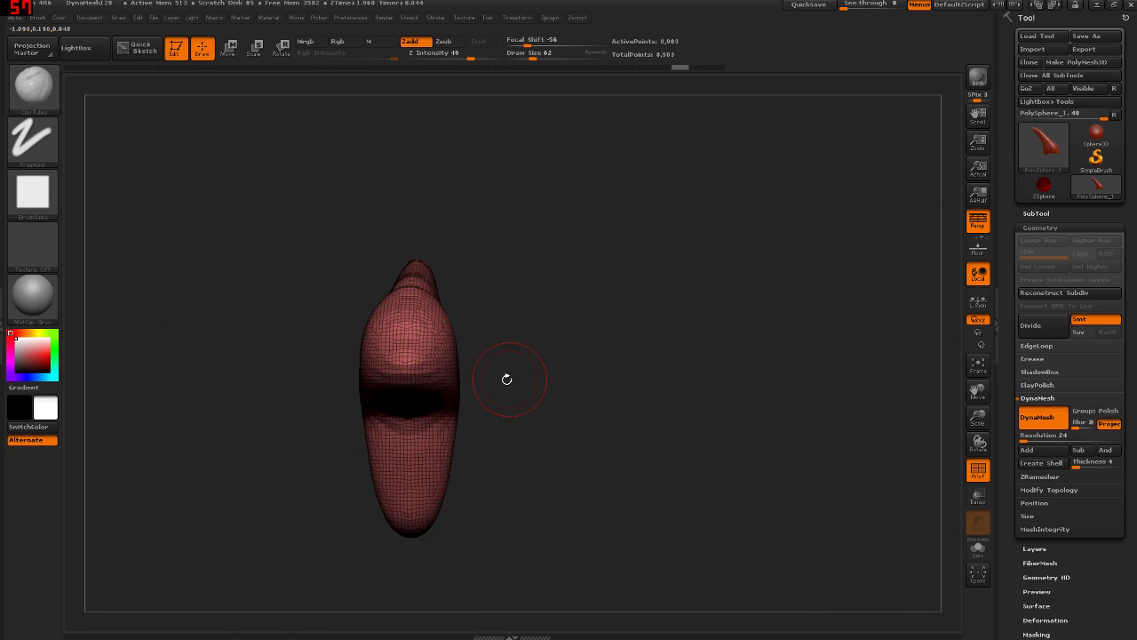
# Mask a side spot, invert it, and Move-drag out two mirrored, slightly downward wings
pyautogui.moveTo(447, 346); pyautogui.dragTo(447, 340)
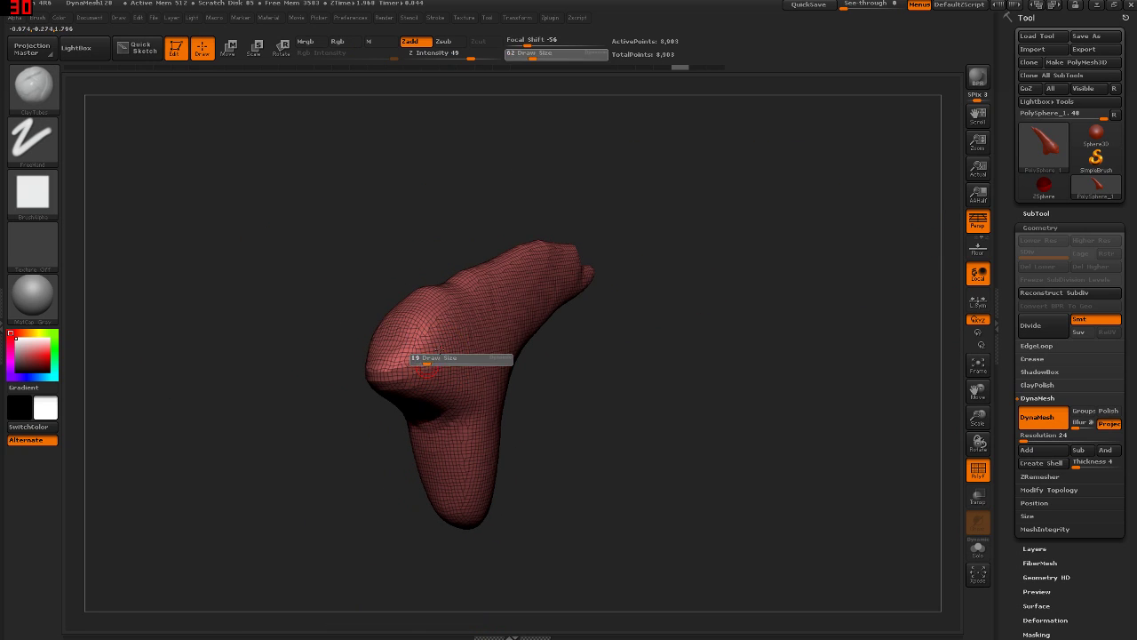
pyautogui.keyDown('ctrl'); pyautogui.click(451, 350); pyautogui.keyUp('ctrl')
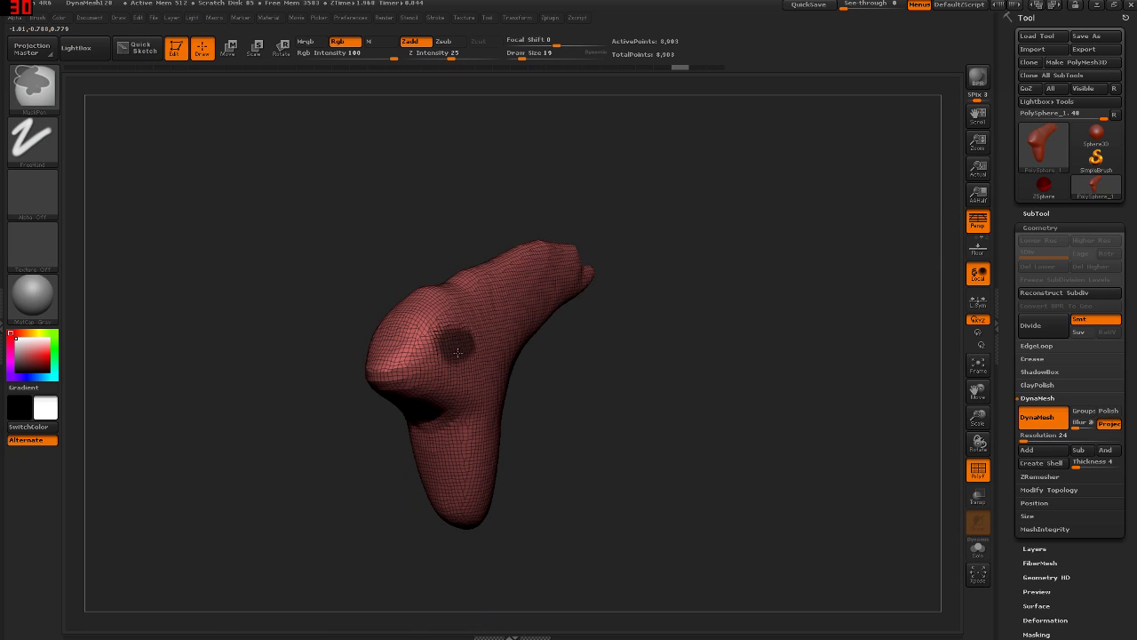
pyautogui.keyDown('shift'); pyautogui.moveTo(468, 340); pyautogui.dragTo(571, 394); pyautogui.keyUp('shift')
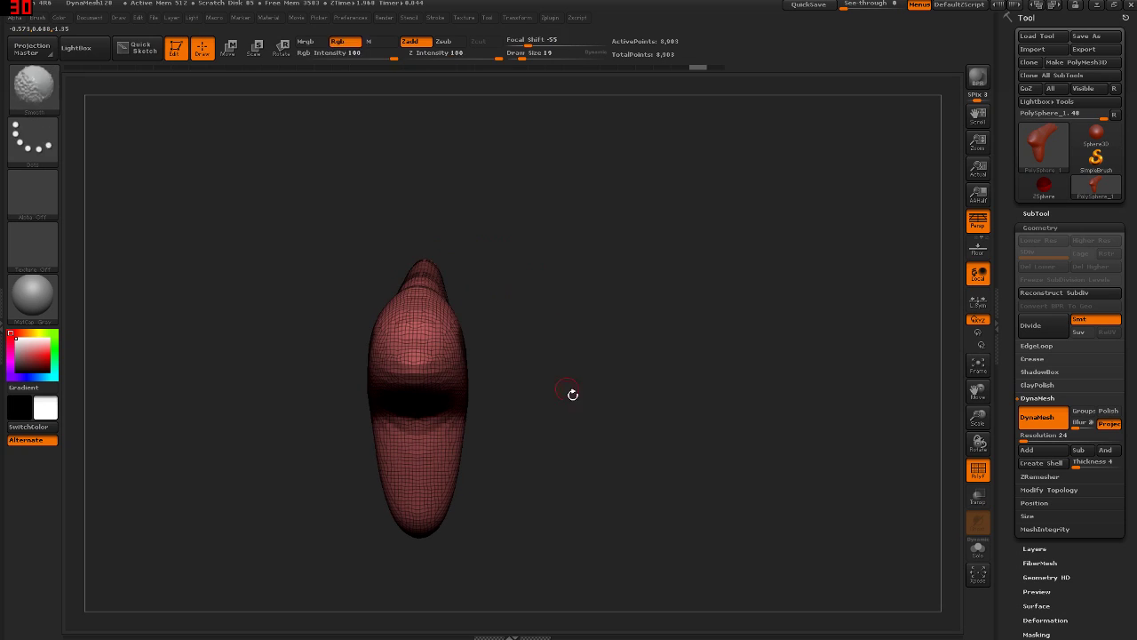
pyautogui.keyDown('ctrl'); pyautogui.click(529, 364); pyautogui.keyUp('ctrl')
pyautogui.press('w')
pyautogui.moveTo(437, 329)
pyautogui.mouseDown()
pyautogui.moveTo(619, 341)
pyautogui.moveTo(680, 377)
pyautogui.moveTo(636, 414)
pyautogui.mouseUp()
pyautogui.keyDown('ctrl'); pyautogui.moveTo(569, 453); pyautogui.dragTo(576, 459); pyautogui.keyUp('ctrl')
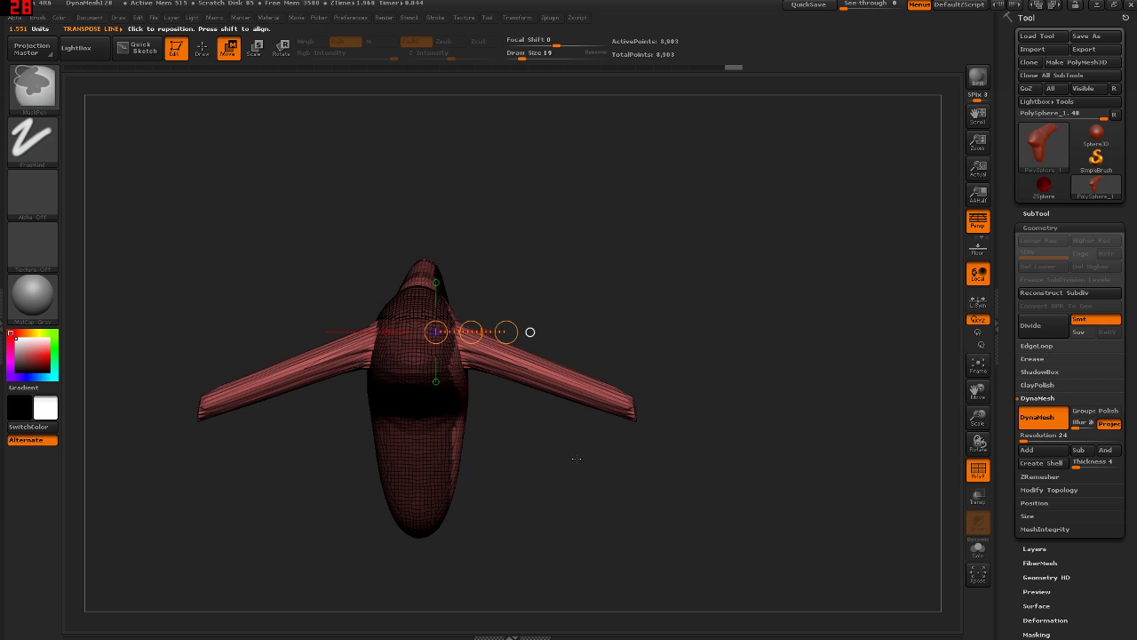
# Return to the Draw brush, hide the wireframe, frame the winged figure and set brush size 37
pyautogui.press('q')
pyautogui.moveTo(572, 382)
pyautogui.mouseDown()
pyautogui.moveTo(579, 465)
pyautogui.moveTo(570, 378)
pyautogui.moveTo(533, 355)
pyautogui.mouseUp()
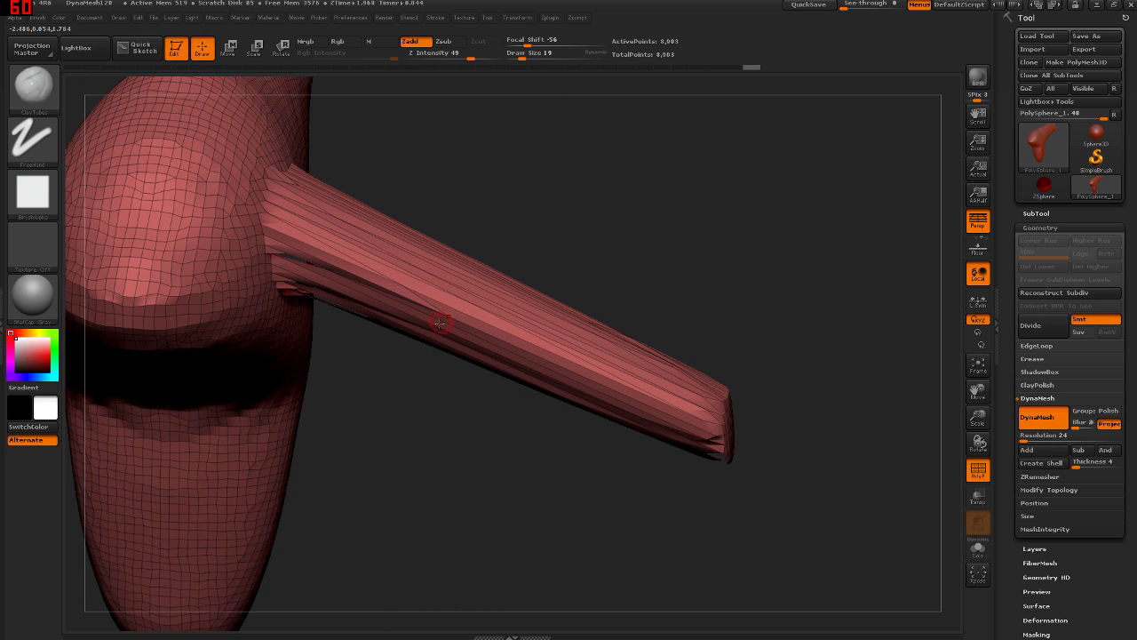
pyautogui.moveTo(480, 332); pyautogui.dragTo(485, 379)
pyautogui.hotkey('shift', 'f')
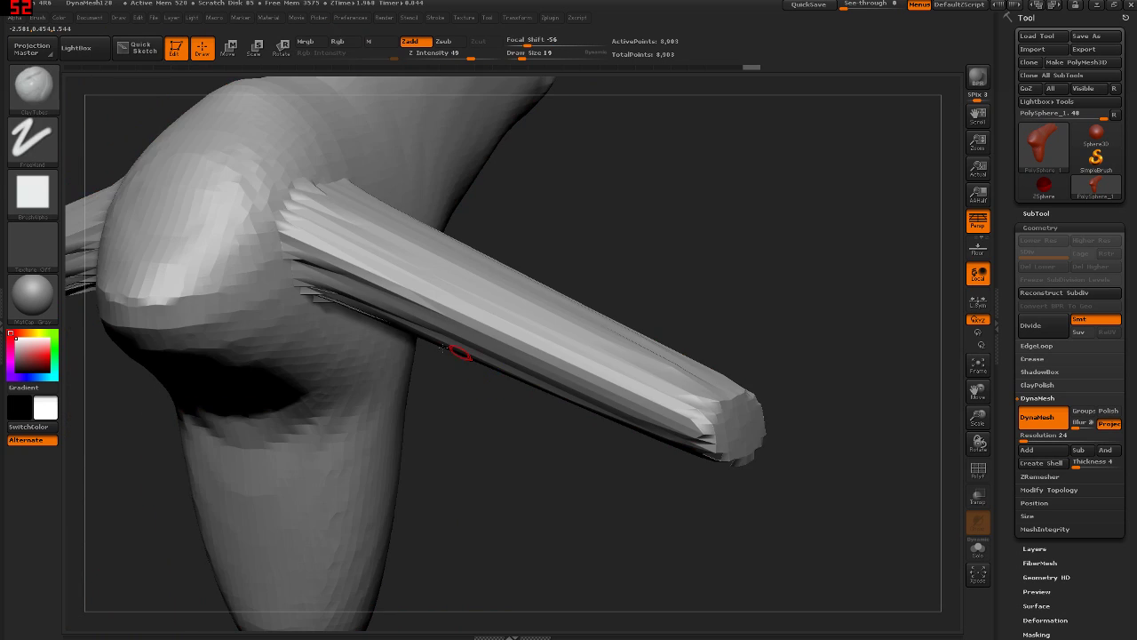
pyautogui.press('s')
pyautogui.keyDown('alt'); pyautogui.moveTo(457, 356); pyautogui.dragTo(330, 279); pyautogui.keyUp('alt')
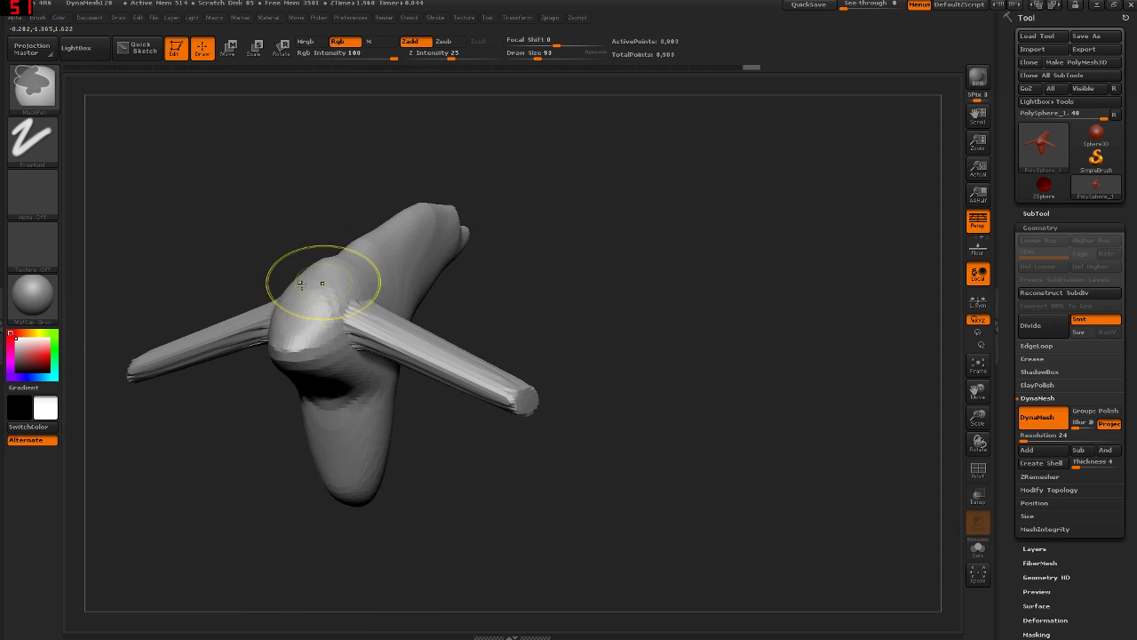
pyautogui.press('s')
pyautogui.moveTo(302, 317); pyautogui.dragTo(305, 317)
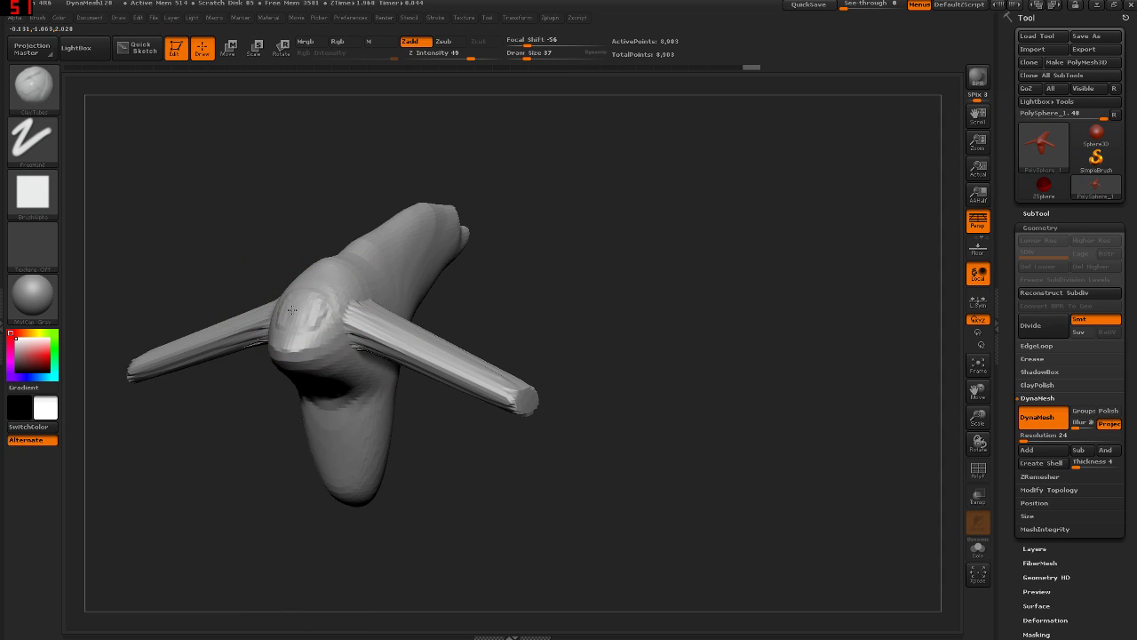
# Add streaky clay detail near the wing base and turn the figure more frontally
pyautogui.moveTo(380, 326); pyautogui.dragTo(419, 357)
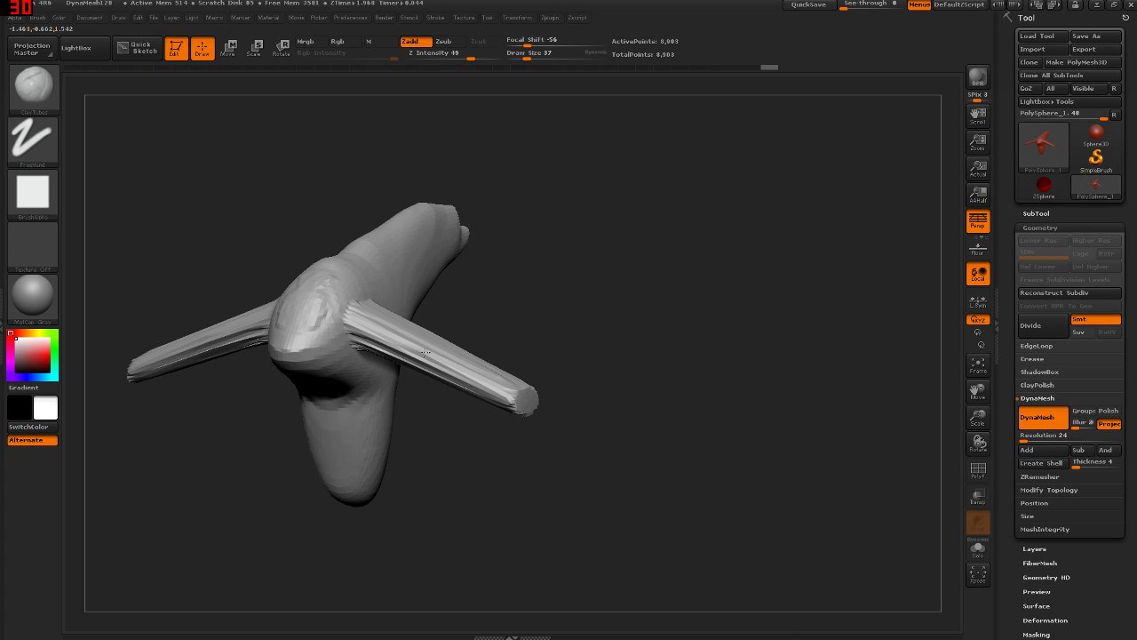
pyautogui.moveTo(430, 355)
pyautogui.mouseDown()
pyautogui.moveTo(460, 383)
pyautogui.moveTo(419, 319)
pyautogui.mouseUp()
pyautogui.hotkey('shift', 'f')
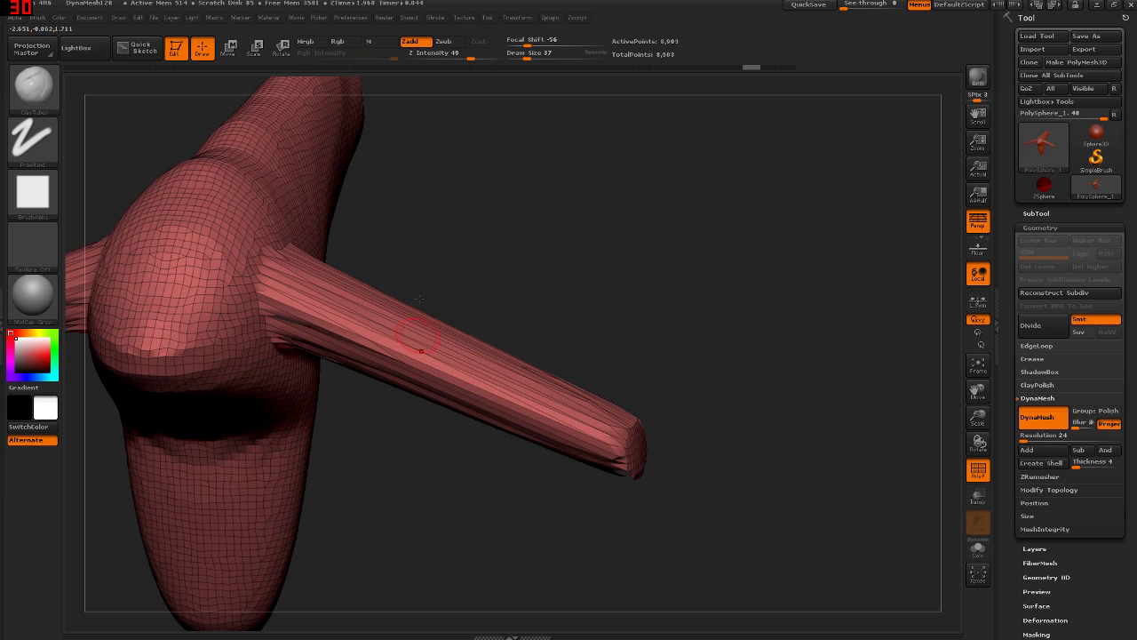
pyautogui.moveTo(502, 391); pyautogui.dragTo(411, 282)
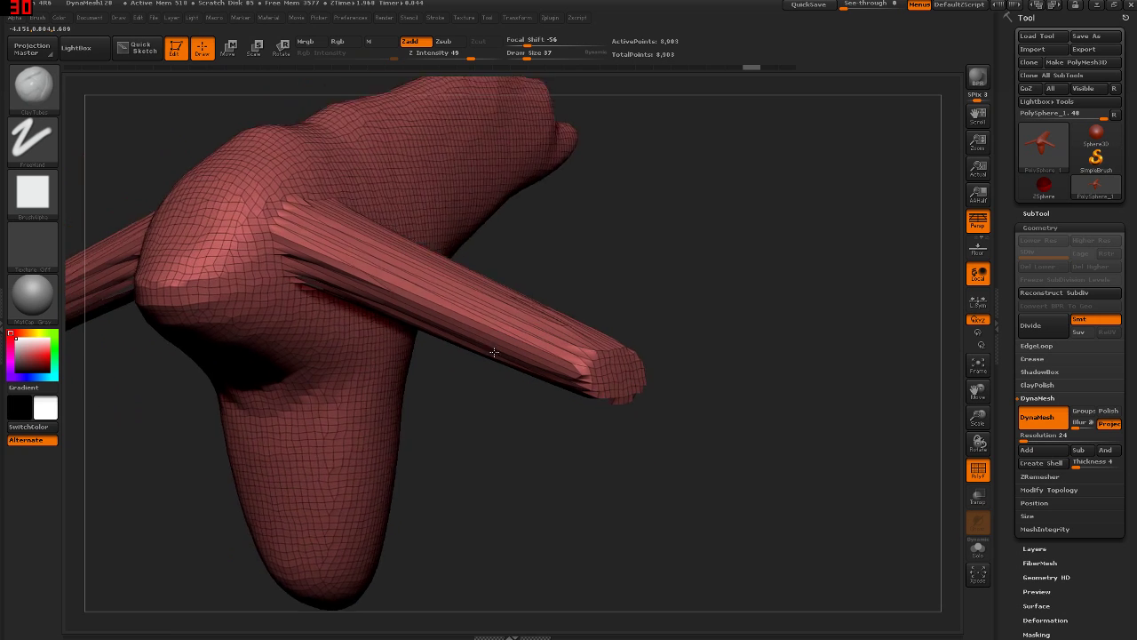
# Re-DynaMesh the body and wings together, then frame and inspect the merged model
pyautogui.moveTo(632, 224)
pyautogui.keyDown('ctrl'); pyautogui.mouseDown()
pyautogui.moveTo(707, 302)
pyautogui.moveTo(399, 285)
pyautogui.mouseUp(); pyautogui.keyUp('ctrl')
pyautogui.hotkey('shift', 'f')
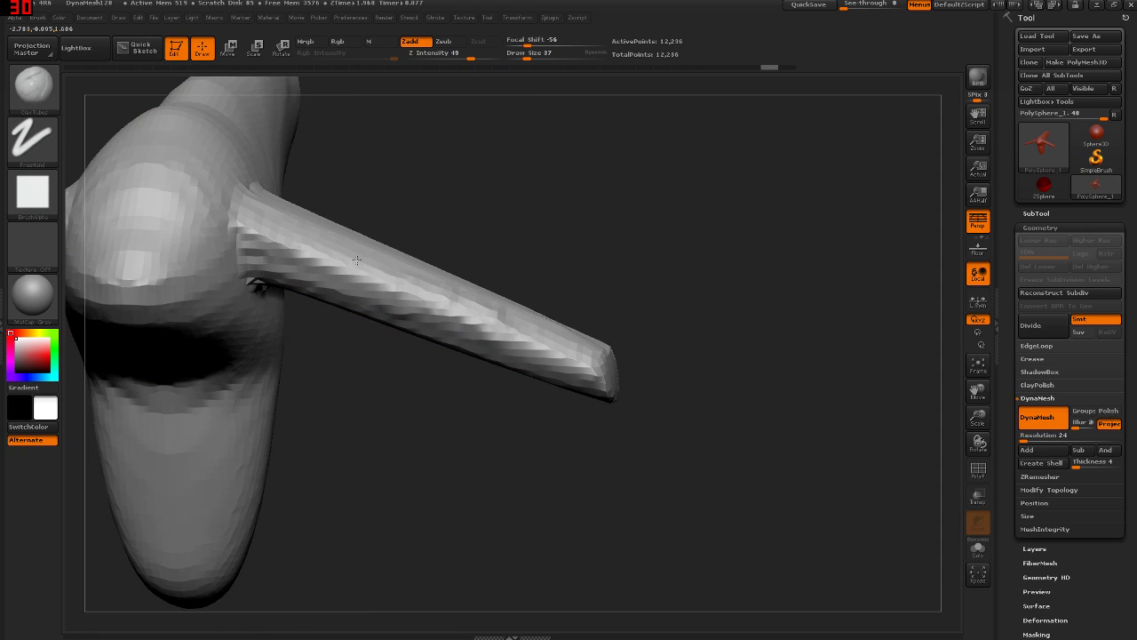
pyautogui.press('f')
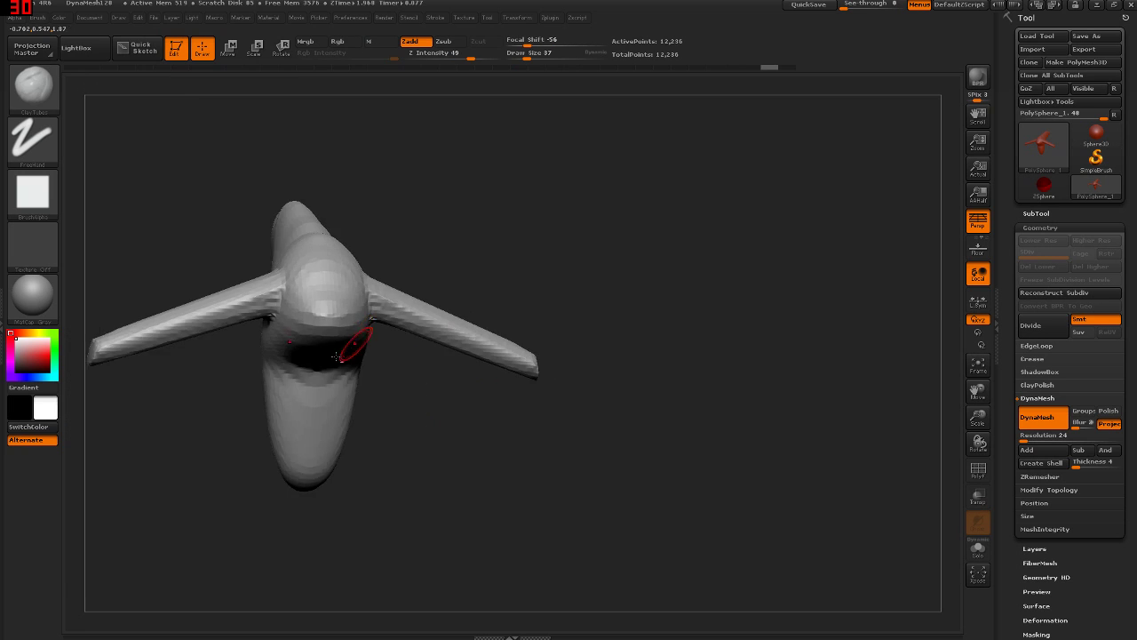
pyautogui.moveTo(340, 355); pyautogui.dragTo(526, 364)
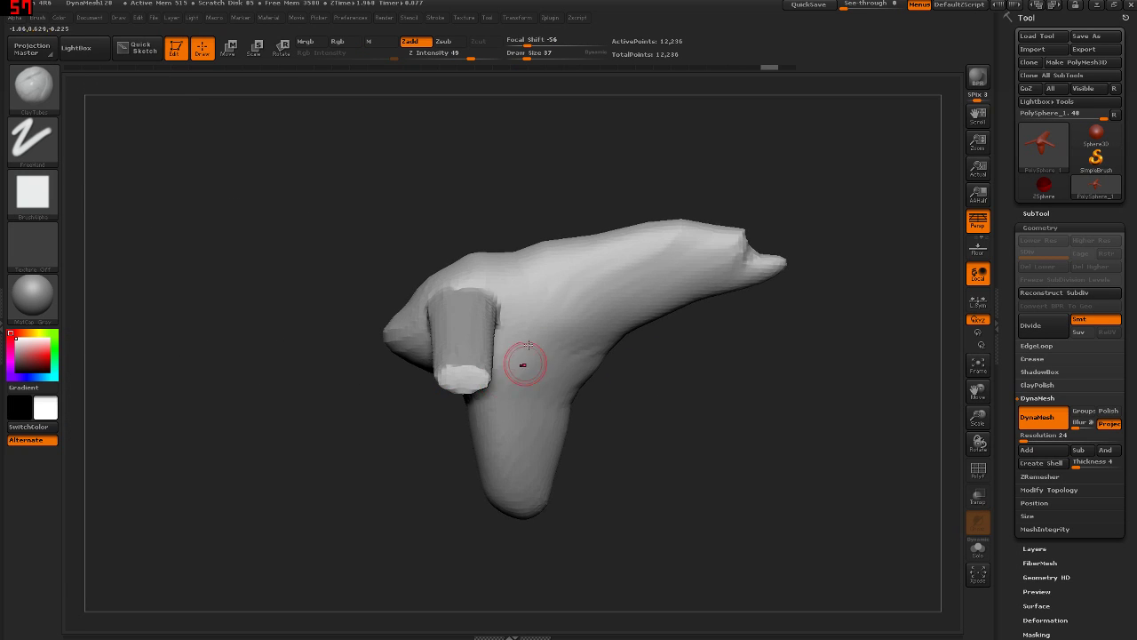
pyautogui.moveTo(525, 365)
pyautogui.mouseDown()
pyautogui.moveTo(516, 376)
pyautogui.moveTo(489, 308)
pyautogui.mouseUp()
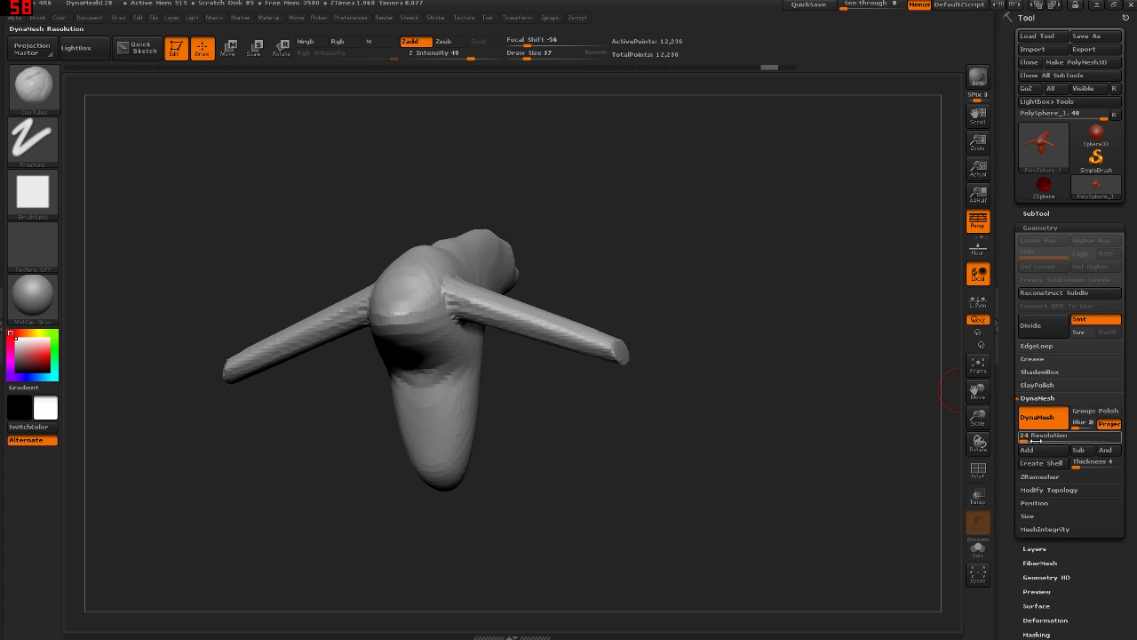
pyautogui.click(978, 468)
# Enter DynaMesh resolution 240 and remesh the winged body at the higher density
pyautogui.moveTo(736, 379)
pyautogui.keyDown('alt'); pyautogui.mouseDown()
pyautogui.moveTo(1008, 450)
pyautogui.moveTo(989, 467)
pyautogui.mouseUp(); pyautogui.keyUp('alt')
pyautogui.click(1035, 435)
pyautogui.write('240')
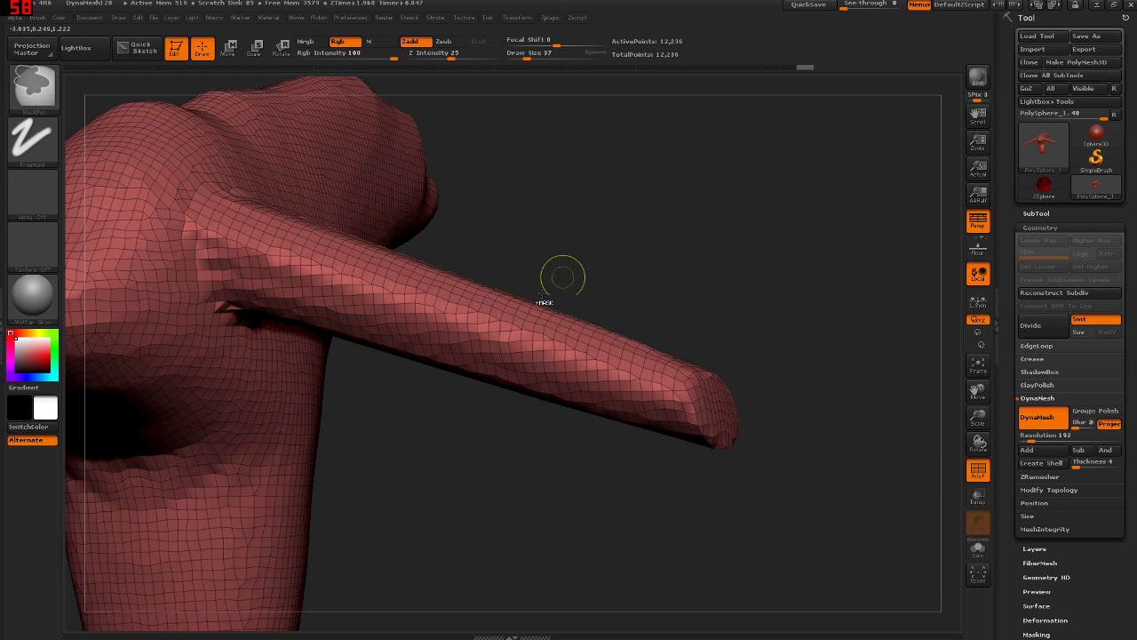
pyautogui.press('ctrl')
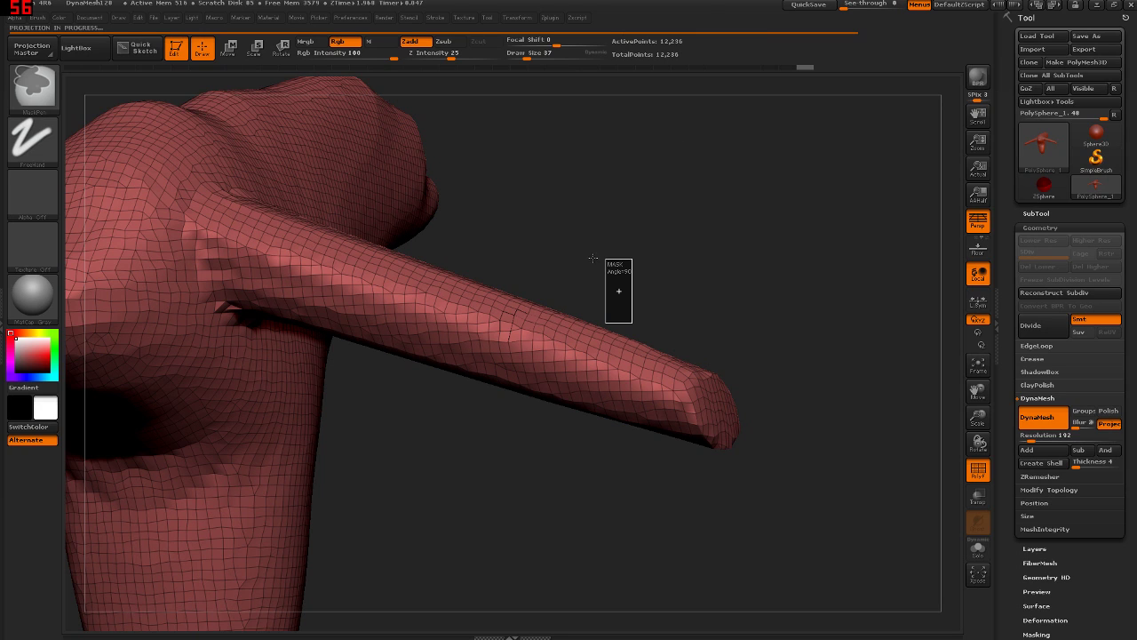
pyautogui.moveTo(491, 350)
pyautogui.mouseDown()
pyautogui.moveTo(551, 392)
pyautogui.moveTo(649, 60)
pyautogui.mouseUp()
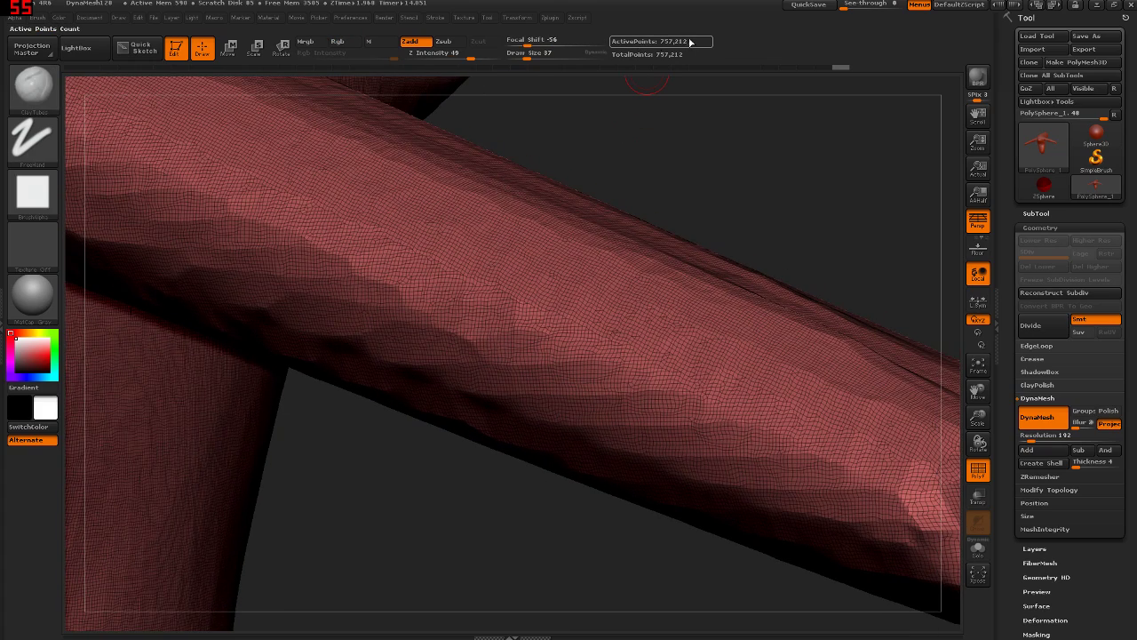
pyautogui.hotkey('ctrl', 'z')
pyautogui.hotkey('ctrl', 'shift', 'z')
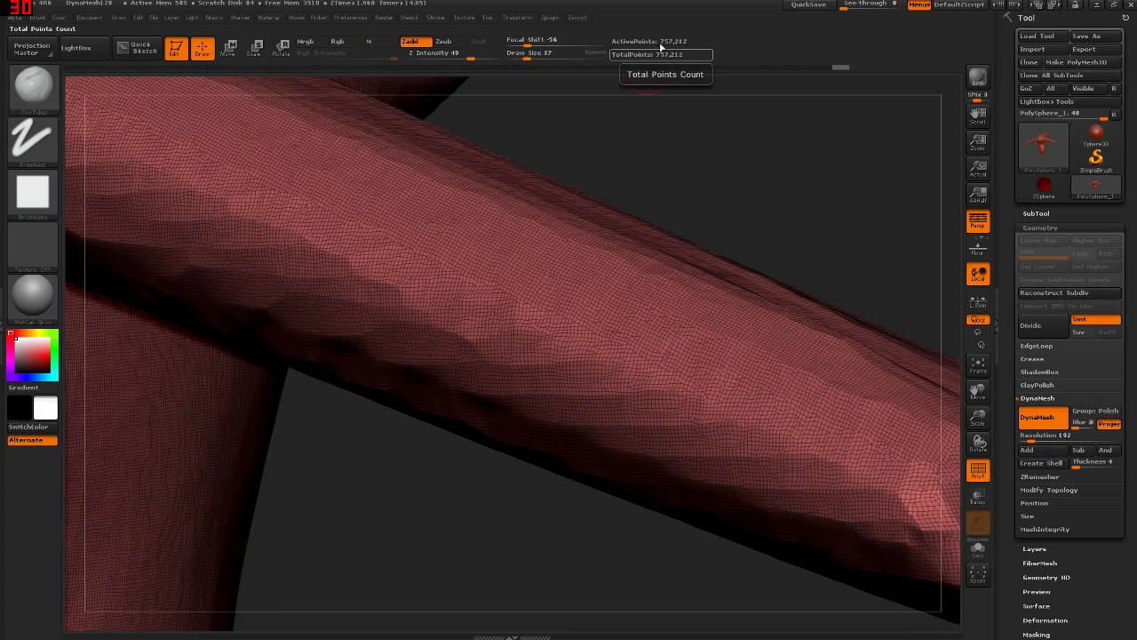
# Carve a skull relief into the shoulder with the ClayTubes brush and wireframe hidden
pyautogui.moveTo(465, 381)
pyautogui.mouseDown()
pyautogui.moveTo(464, 207)
pyautogui.moveTo(418, 343)
pyautogui.moveTo(541, 361)
pyautogui.moveTo(347, 336)
pyautogui.moveTo(300, 196)
pyautogui.moveTo(298, 355)
pyautogui.mouseUp()
pyautogui.press('b')
pyautogui.press('c')
pyautogui.press('t')
pyautogui.hotkey('shift', 'f')
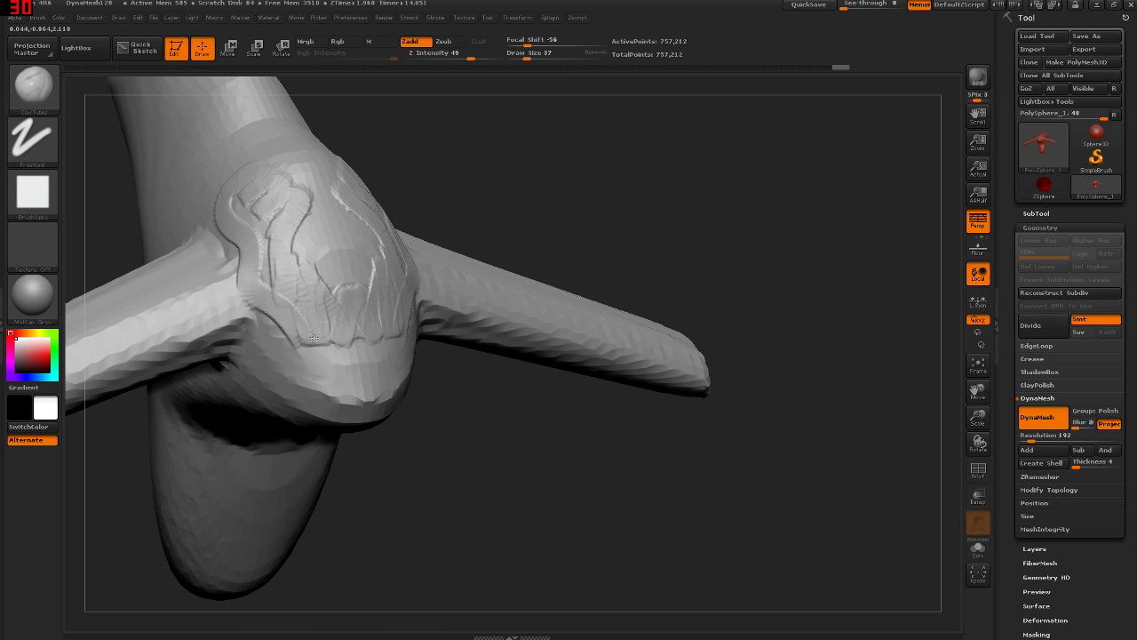
pyautogui.moveTo(497, 497)
pyautogui.mouseDown()
pyautogui.moveTo(321, 235)
pyautogui.moveTo(346, 248)
pyautogui.mouseUp()
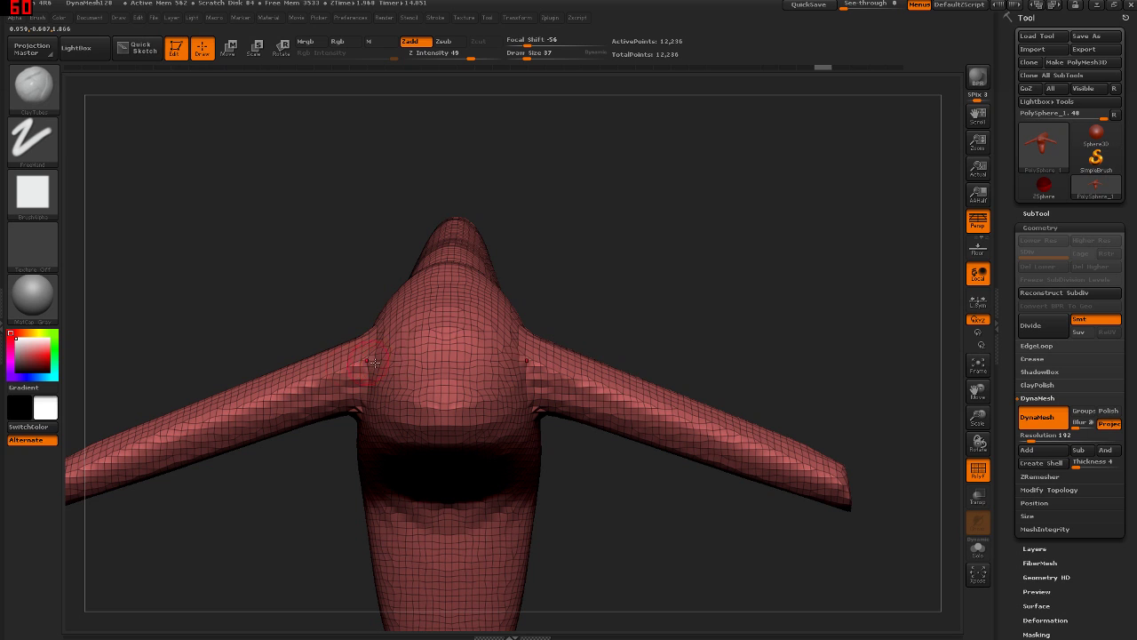
# Append a Cube3D as a new subtool beside the creature
pyautogui.click(1036, 214)
pyautogui.scroll(-2, 1030, 284)
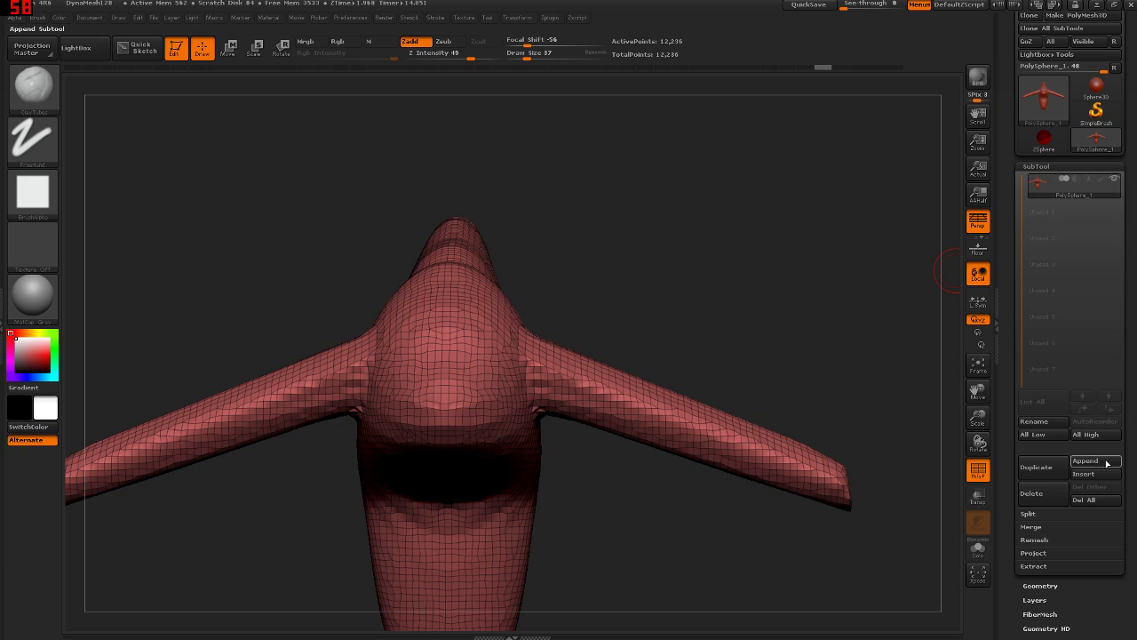
pyautogui.click(1106, 463)
pyautogui.click(1081, 462)
pyautogui.click(1075, 460)
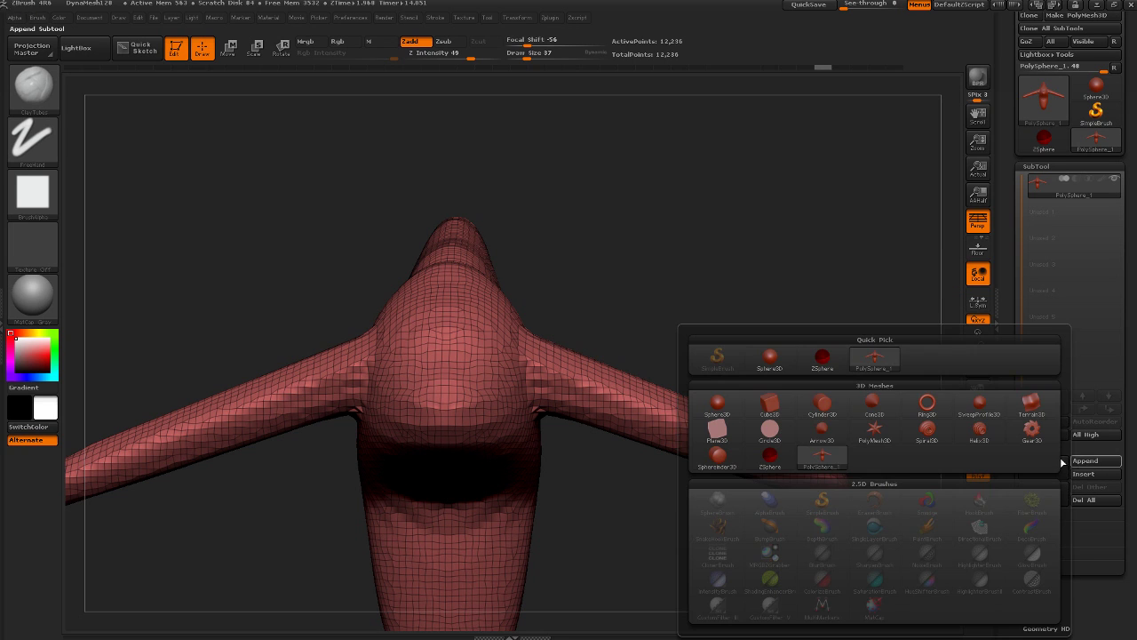
pyautogui.click(773, 408)
pyautogui.moveTo(559, 457)
pyautogui.keyDown('alt'); pyautogui.mouseDown()
pyautogui.moveTo(534, 357)
pyautogui.moveTo(658, 350)
pyautogui.mouseUp(); pyautogui.keyUp('alt')
# Slide the winged body left with a Move transpose line, clear of the cube, and select the cube
pyautogui.press('w')
pyautogui.moveTo(566, 353)
pyautogui.mouseDown()
pyautogui.moveTo(385, 378)
pyautogui.moveTo(429, 382)
pyautogui.mouseUp()
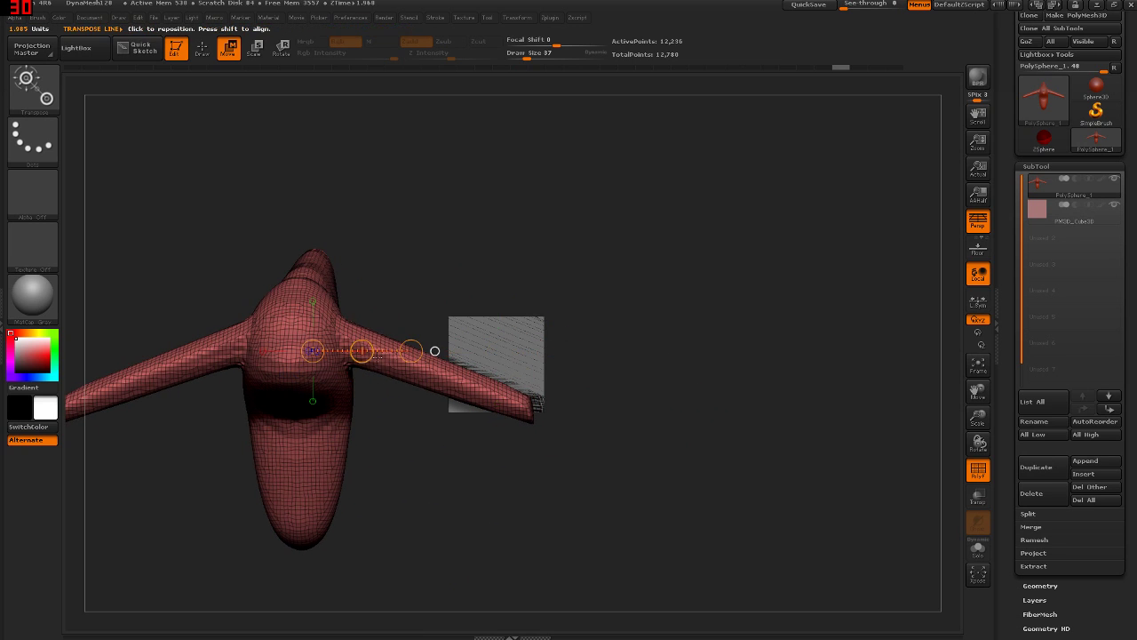
pyautogui.moveTo(219, 351); pyautogui.dragTo(341, 351)
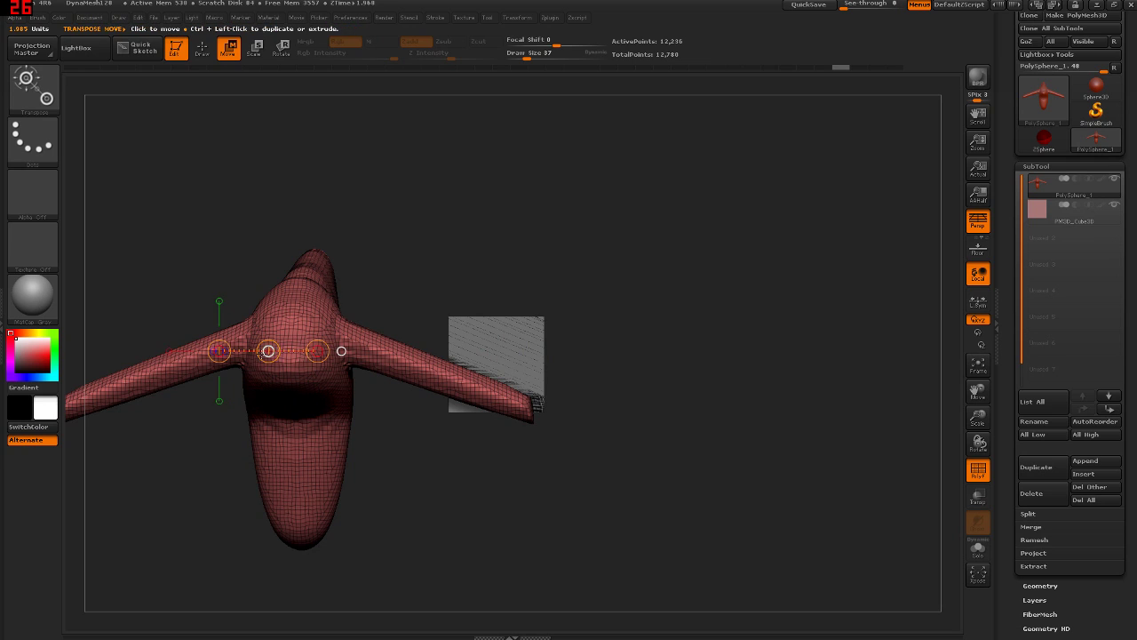
pyautogui.moveTo(218, 351); pyautogui.dragTo(94, 351)
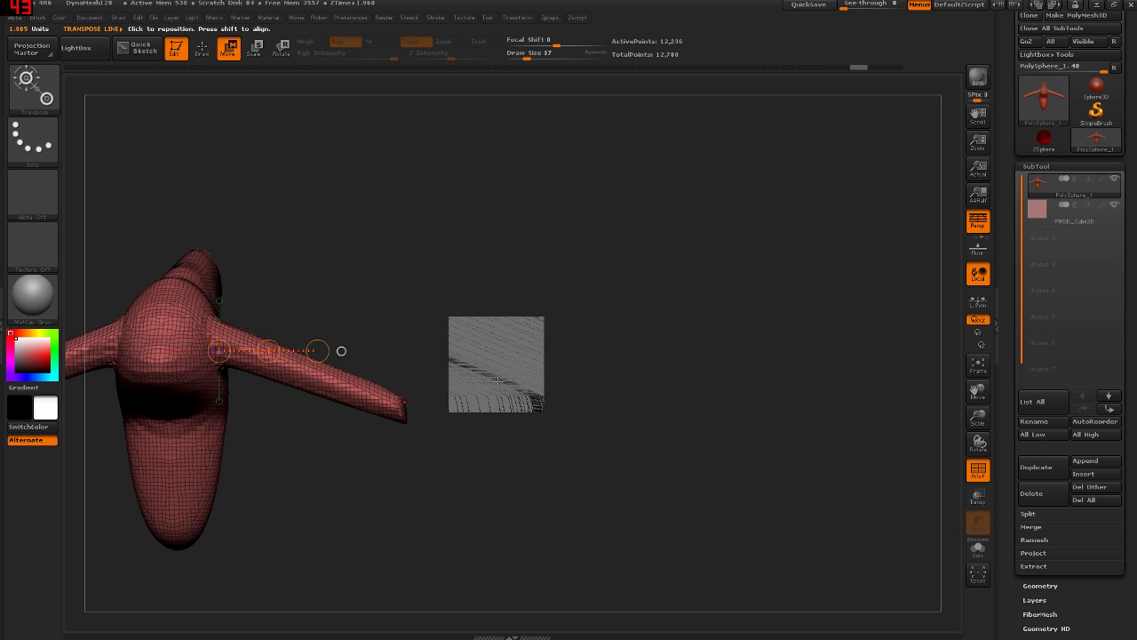
pyautogui.hotkey('shift', 'f')
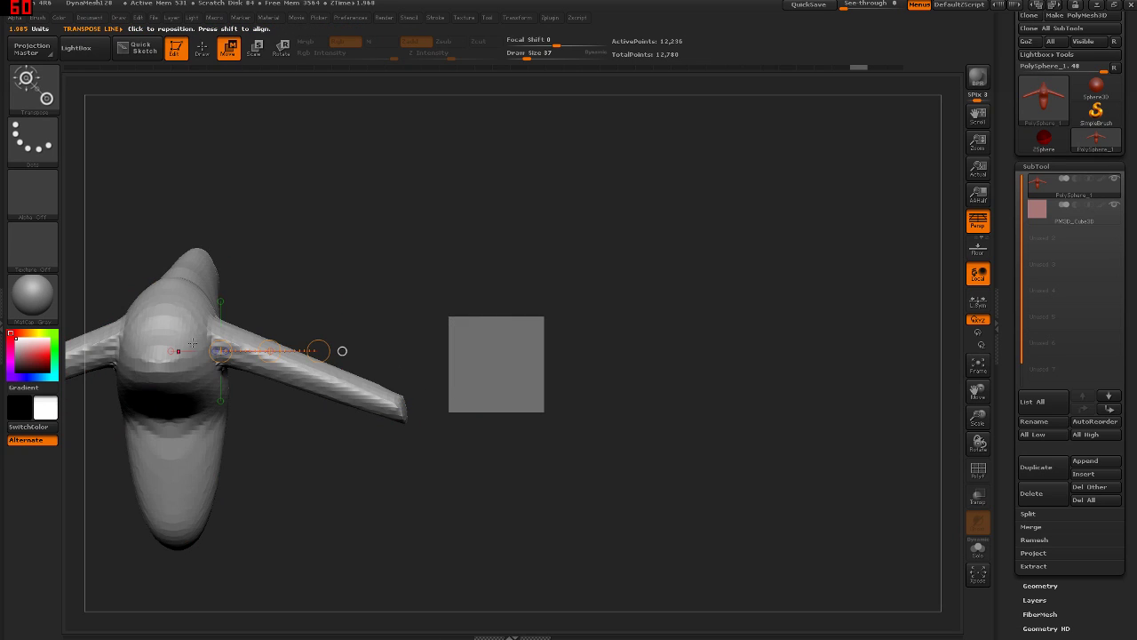
pyautogui.hotkey('shift', 'f')
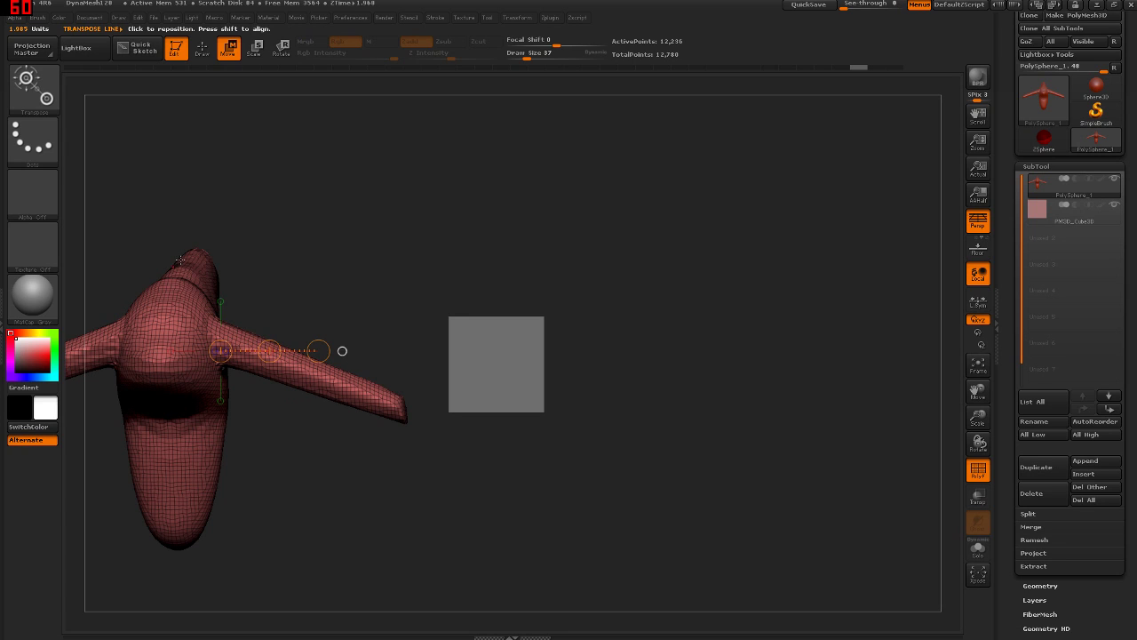
pyautogui.hotkey('shift', 'f')
pyautogui.press('q')
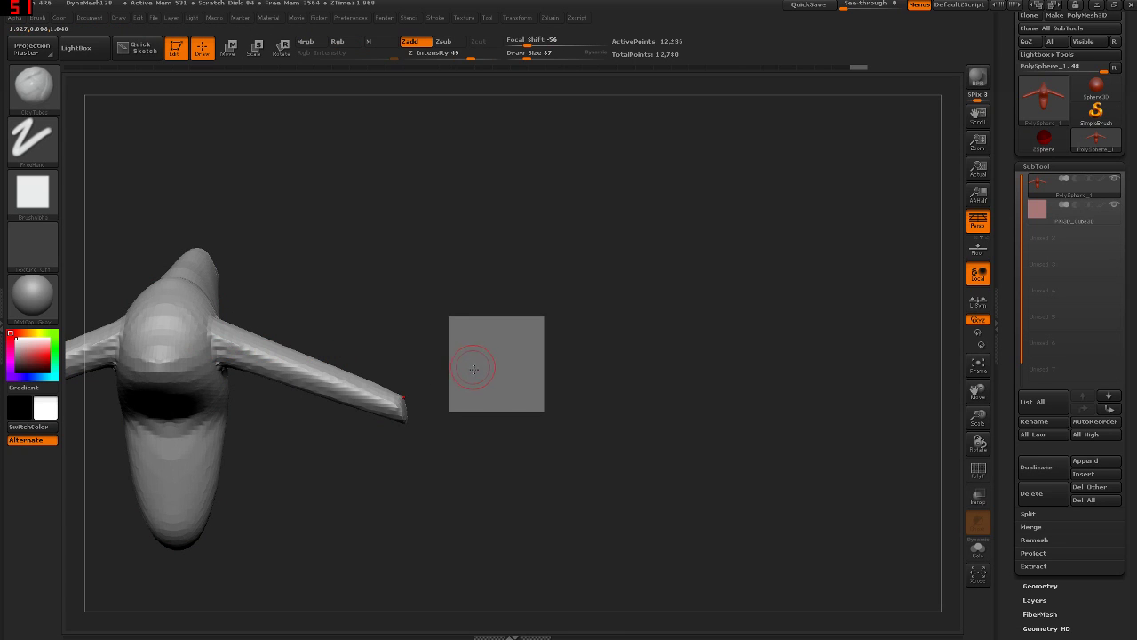
pyautogui.click(1047, 218)
# Frame the cube with wireframe shown and settle on the cube as the active subtool
pyautogui.moveTo(634, 376)
pyautogui.mouseDown()
pyautogui.moveTo(589, 406)
pyautogui.moveTo(582, 394)
pyautogui.mouseUp()
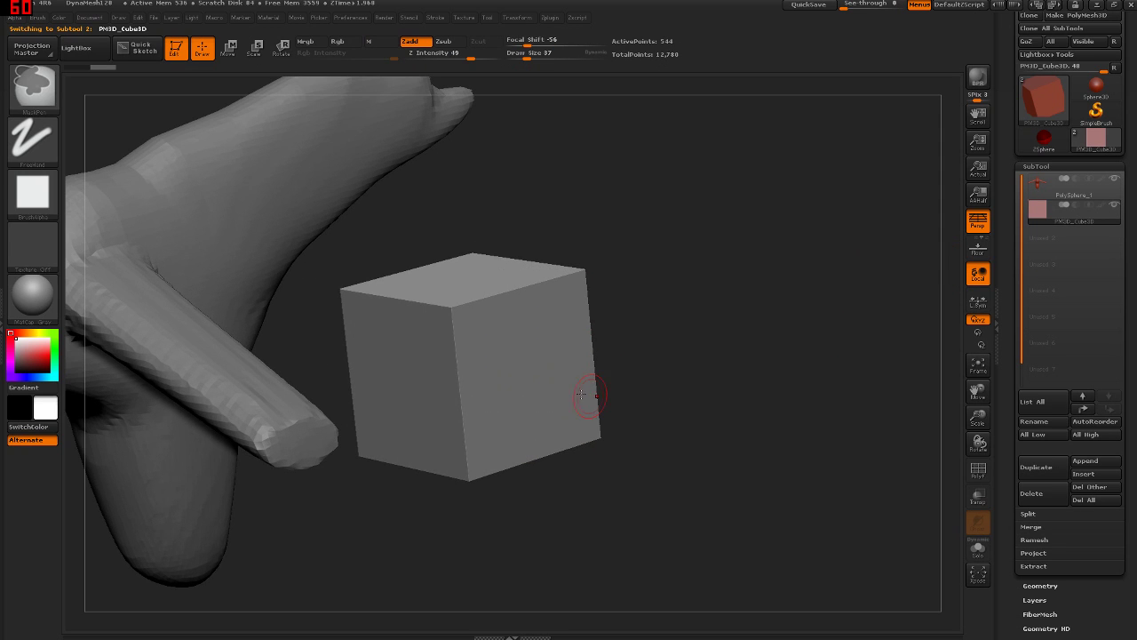
pyautogui.hotkey('shift', 'f')
pyautogui.press('f')
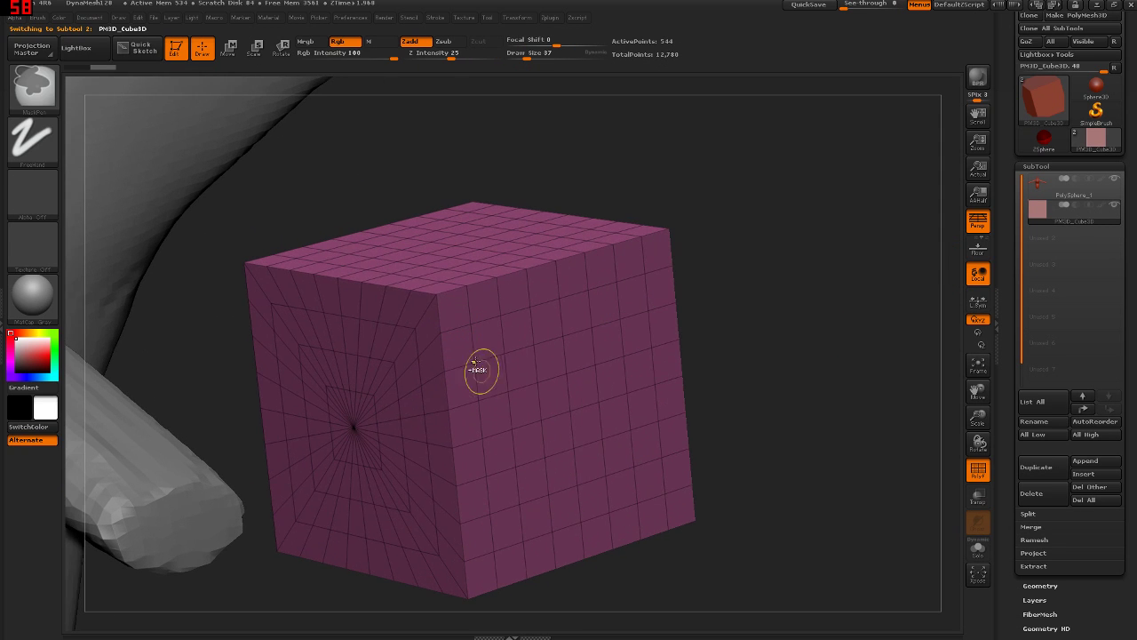
pyautogui.moveTo(441, 400)
pyautogui.mouseDown(button='right')
pyautogui.moveTo(376, 343)
pyautogui.moveTo(292, 358)
pyautogui.mouseUp(button='right')
pyautogui.keyDown('alt'); pyautogui.click(307, 370); pyautogui.keyUp('alt')
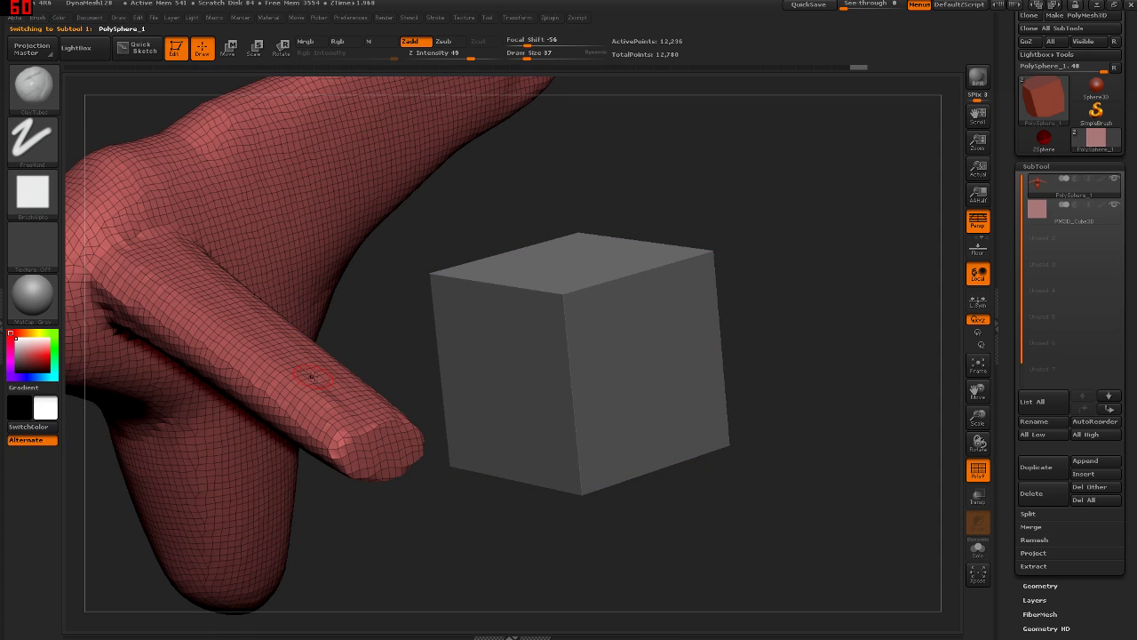
pyautogui.keyDown('alt'); pyautogui.click(512, 347); pyautogui.keyUp('alt')
pyautogui.keyDown('alt'); pyautogui.click(391, 409); pyautogui.keyUp('alt')
pyautogui.keyDown('alt'); pyautogui.click(534, 359); pyautogui.keyUp('alt')
pyautogui.moveTo(538, 366); pyautogui.dragTo(547, 330, button='right')
pyautogui.moveTo(547, 330)
pyautogui.mouseDown()
pyautogui.moveTo(598, 414)
pyautogui.moveTo(955, 204)
pyautogui.mouseUp()
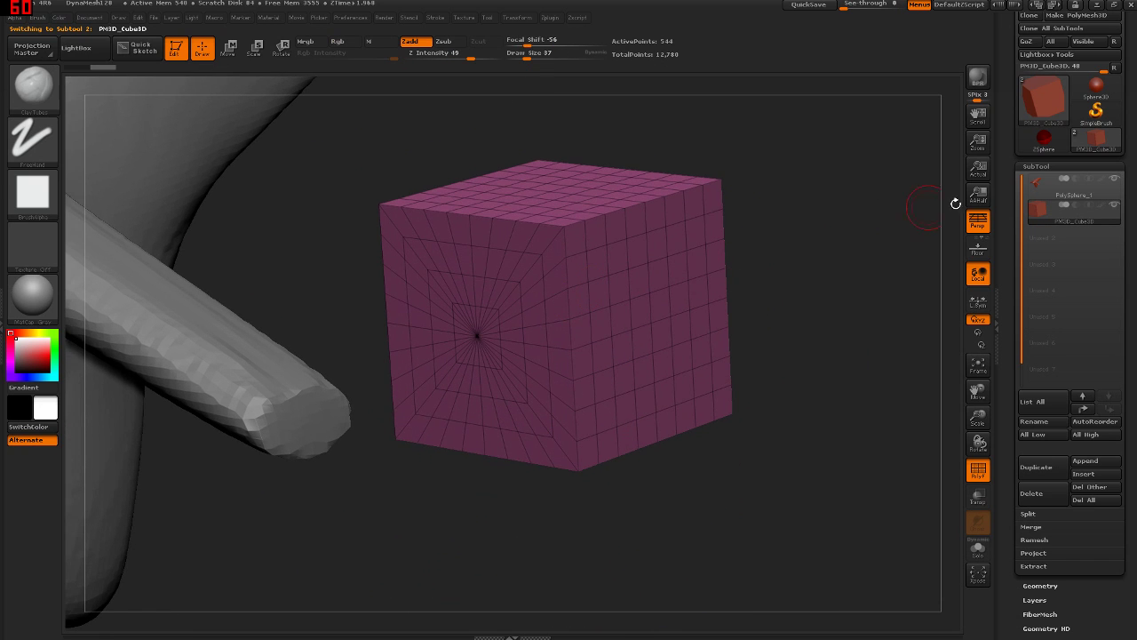
pyautogui.click(1039, 166)
# Trial-DynaMesh the cube at resolution 24, inspect it, then undo back to the original cube
pyautogui.click(1047, 182)
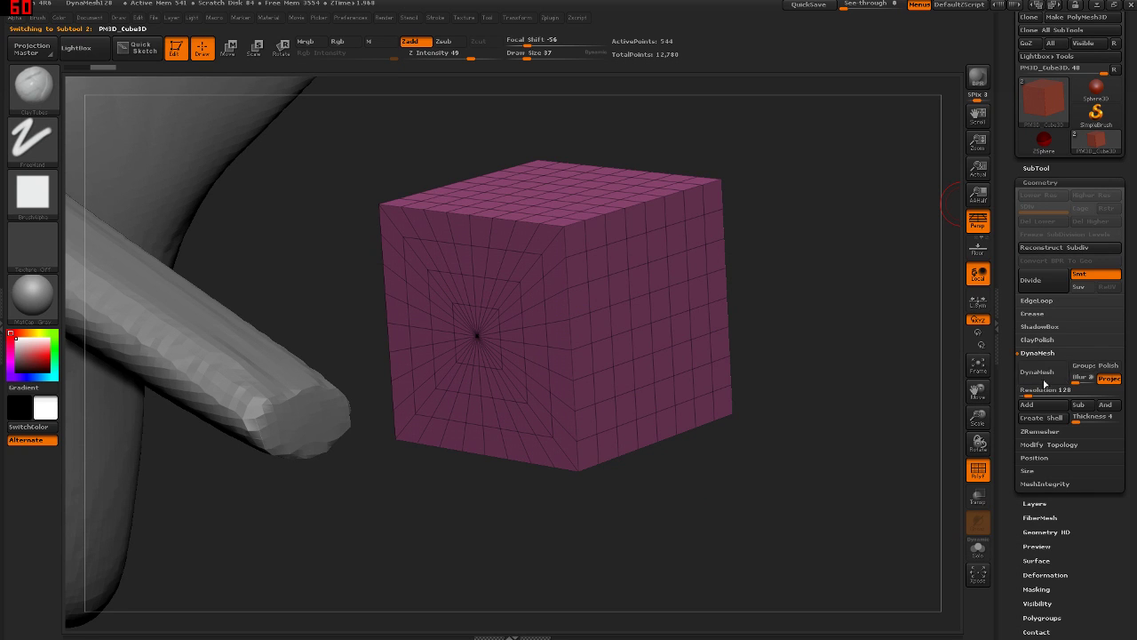
pyautogui.moveTo(1038, 389); pyautogui.dragTo(1028, 392)
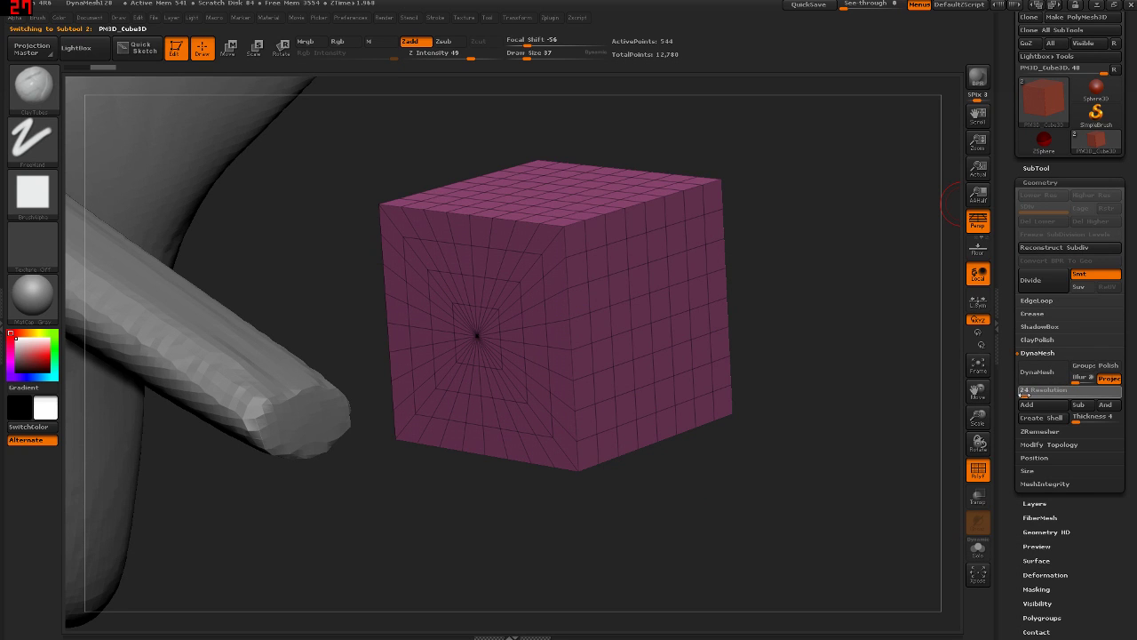
pyautogui.click(1046, 379)
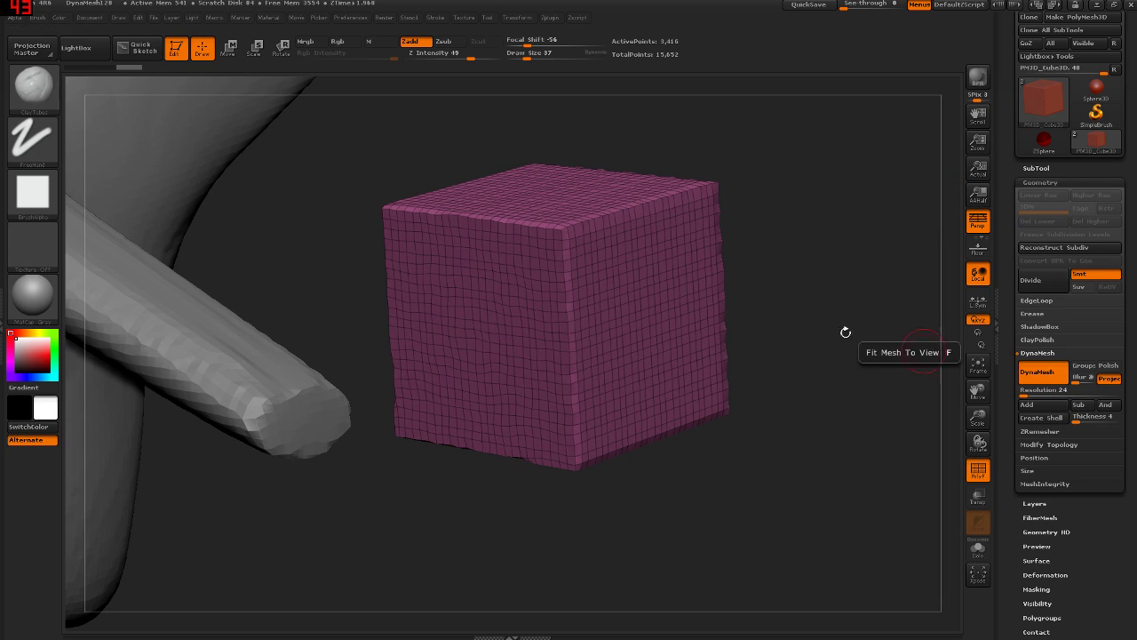
pyautogui.moveTo(556, 251)
pyautogui.mouseDown()
pyautogui.moveTo(576, 330)
pyautogui.moveTo(582, 205)
pyautogui.mouseUp()
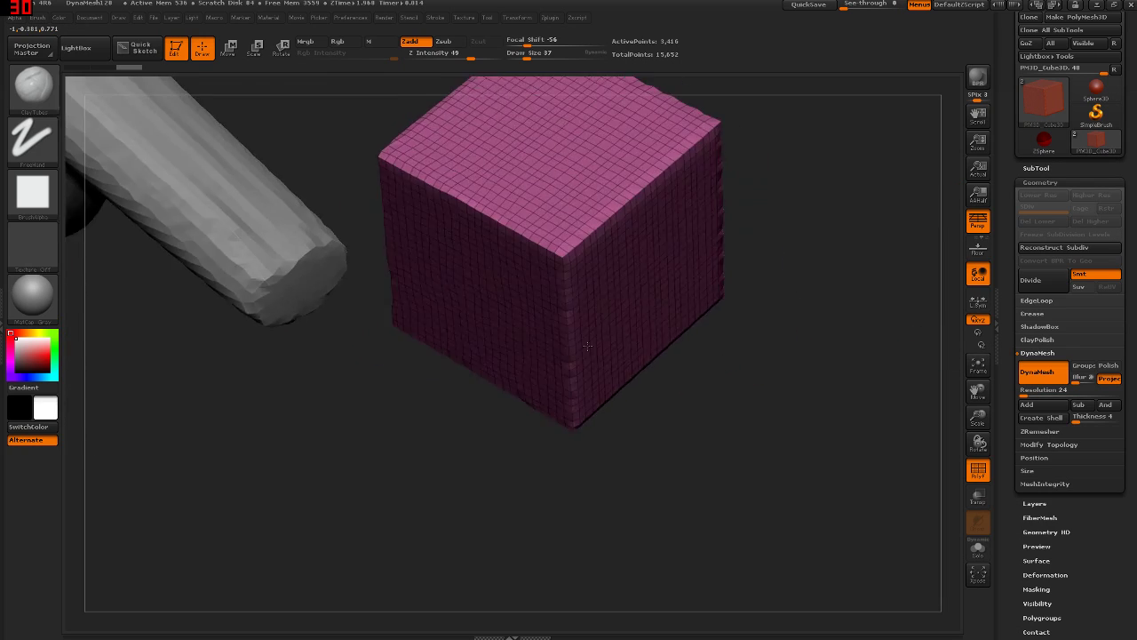
pyautogui.moveTo(735, 280); pyautogui.dragTo(597, 321)
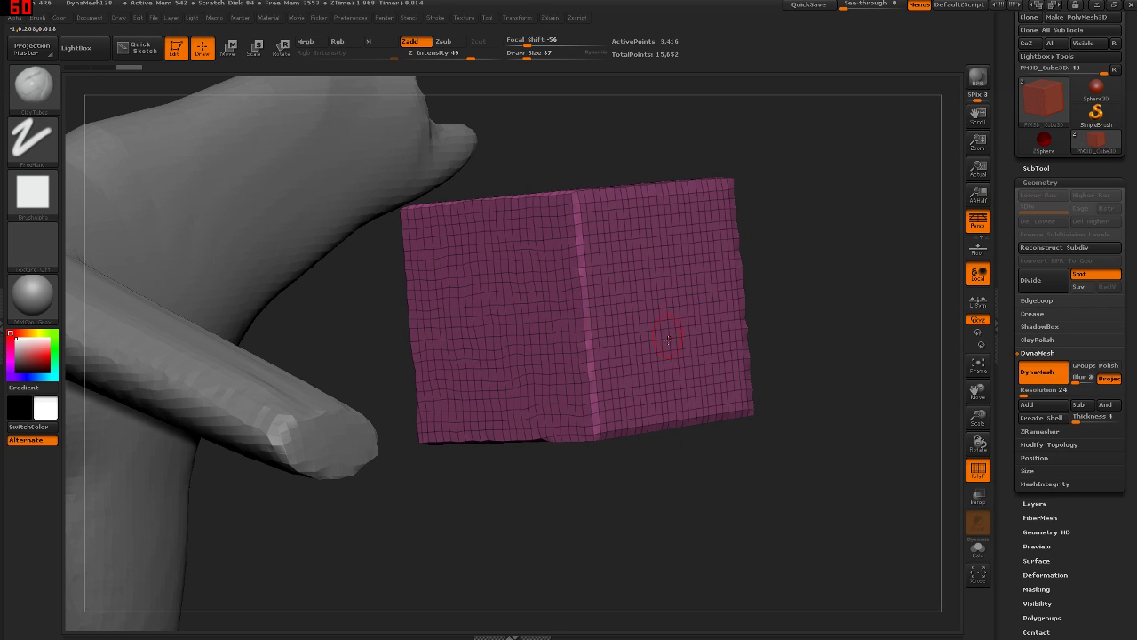
pyautogui.hotkey('ctrl', 'z')
pyautogui.moveTo(664, 375)
pyautogui.mouseDown()
pyautogui.moveTo(685, 336)
pyautogui.moveTo(611, 384)
pyautogui.mouseUp()
# Switch to the Move brush and enlarge it to size 145
pyautogui.press('b')
pyautogui.press('m')
pyautogui.press('v')
pyautogui.press('s')
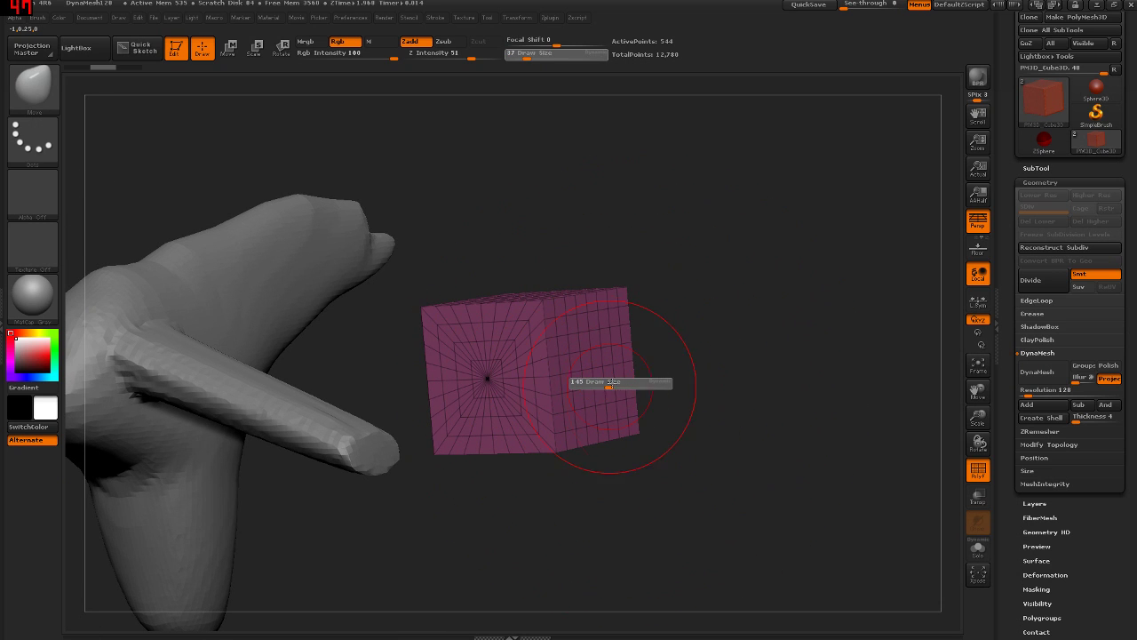
pyautogui.moveTo(578, 281)
pyautogui.mouseDown()
pyautogui.moveTo(609, 386)
pyautogui.moveTo(751, 253)
pyautogui.moveTo(795, 273)
pyautogui.mouseUp()
pyautogui.press('s')
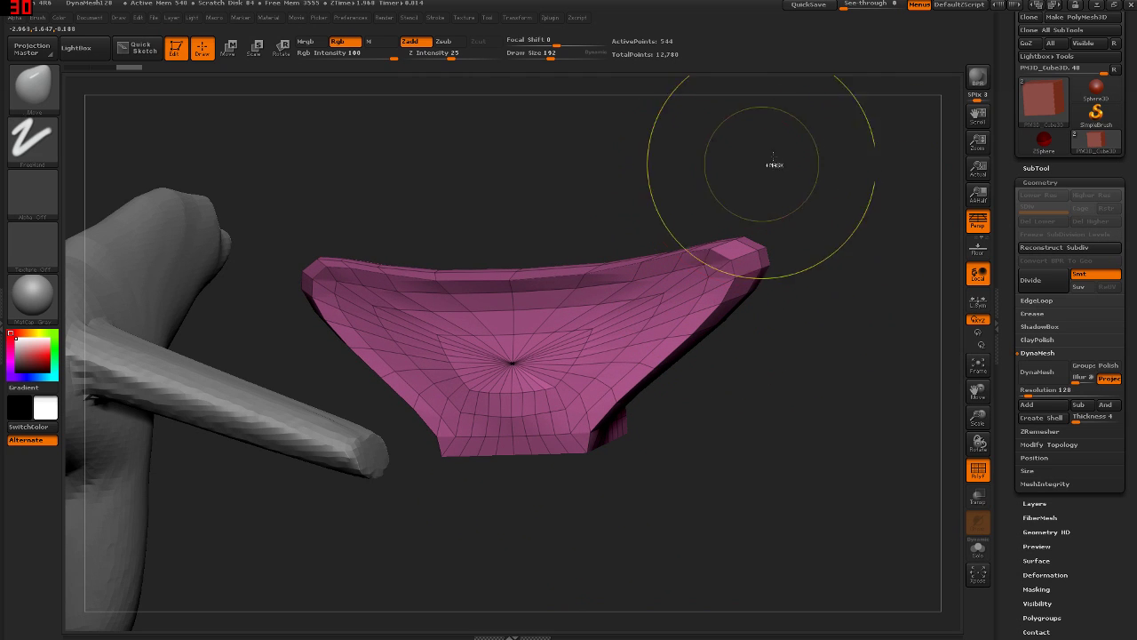
pyautogui.keyDown('ctrl'); pyautogui.moveTo(777, 144); pyautogui.dragTo(860, 231); pyautogui.keyUp('ctrl')
pyautogui.keyDown('ctrl'); pyautogui.moveTo(794, 140); pyautogui.dragTo(845, 211); pyautogui.keyUp('ctrl')
pyautogui.keyDown('ctrl'); pyautogui.moveTo(791, 155); pyautogui.dragTo(875, 243); pyautogui.keyUp('ctrl')
pyautogui.keyDown('ctrl'); pyautogui.moveTo(794, 139); pyautogui.dragTo(879, 238); pyautogui.keyUp('ctrl')
pyautogui.hotkey('ctrl', 'z')
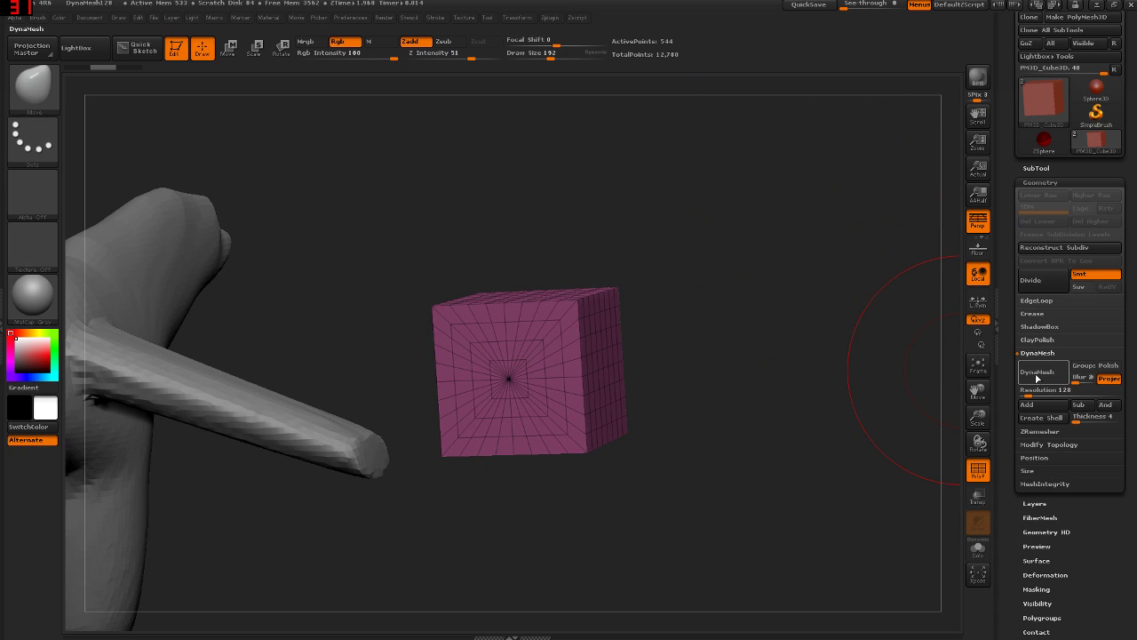
pyautogui.moveTo(627, 356)
pyautogui.mouseDown()
pyautogui.moveTo(626, 406)
pyautogui.moveTo(631, 178)
pyautogui.mouseUp()
pyautogui.press('f')
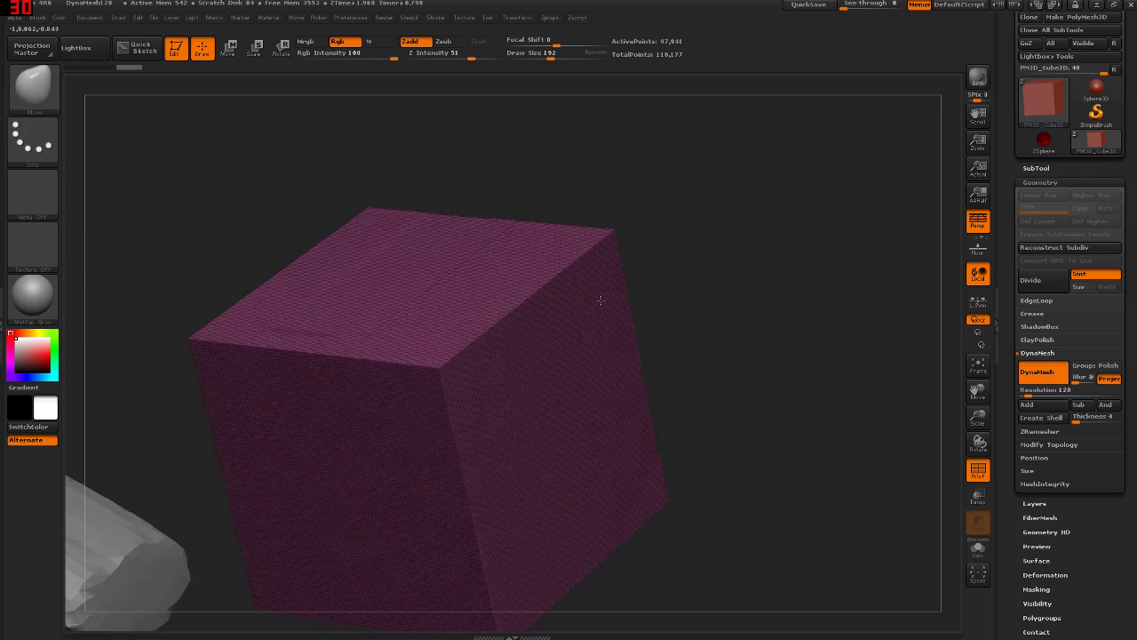
pyautogui.scroll(-3, 530, 397)
pyautogui.moveTo(563, 310); pyautogui.dragTo(515, 328)
pyautogui.moveTo(811, 248)
pyautogui.mouseDown()
pyautogui.moveTo(703, 330)
pyautogui.moveTo(698, 412)
pyautogui.moveTo(682, 386)
pyautogui.moveTo(782, 355)
pyautogui.moveTo(700, 389)
pyautogui.moveTo(655, 381)
pyautogui.moveTo(614, 426)
pyautogui.moveTo(584, 407)
pyautogui.moveTo(726, 329)
pyautogui.mouseUp()
pyautogui.press('ctrl')
pyautogui.keyDown('ctrl'); pyautogui.click(698, 396); pyautogui.keyUp('ctrl')
pyautogui.hotkey('ctrl', 'z')
pyautogui.moveTo(781, 297)
pyautogui.mouseDown()
pyautogui.moveTo(668, 356)
pyautogui.moveTo(690, 356)
pyautogui.moveTo(640, 356)
pyautogui.moveTo(646, 339)
pyautogui.moveTo(609, 355)
pyautogui.mouseUp()
pyautogui.moveTo(596, 406); pyautogui.dragTo(603, 302)
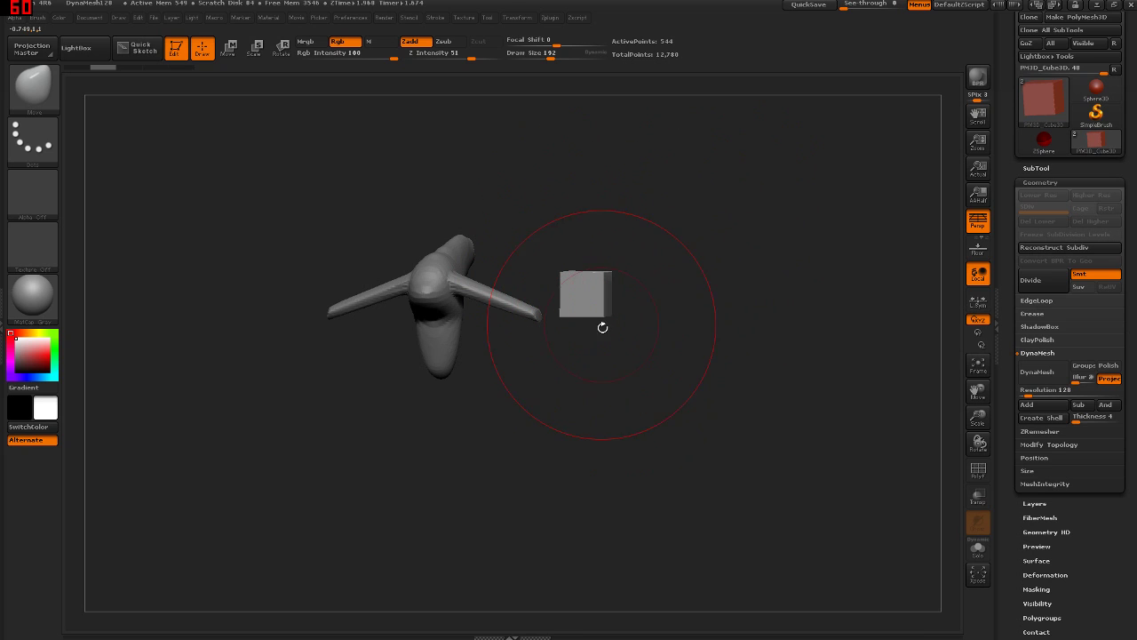
# DynaMesh the cube at resolution 56 and hide the polygon wireframe
pyautogui.moveTo(629, 319); pyautogui.dragTo(602, 299)
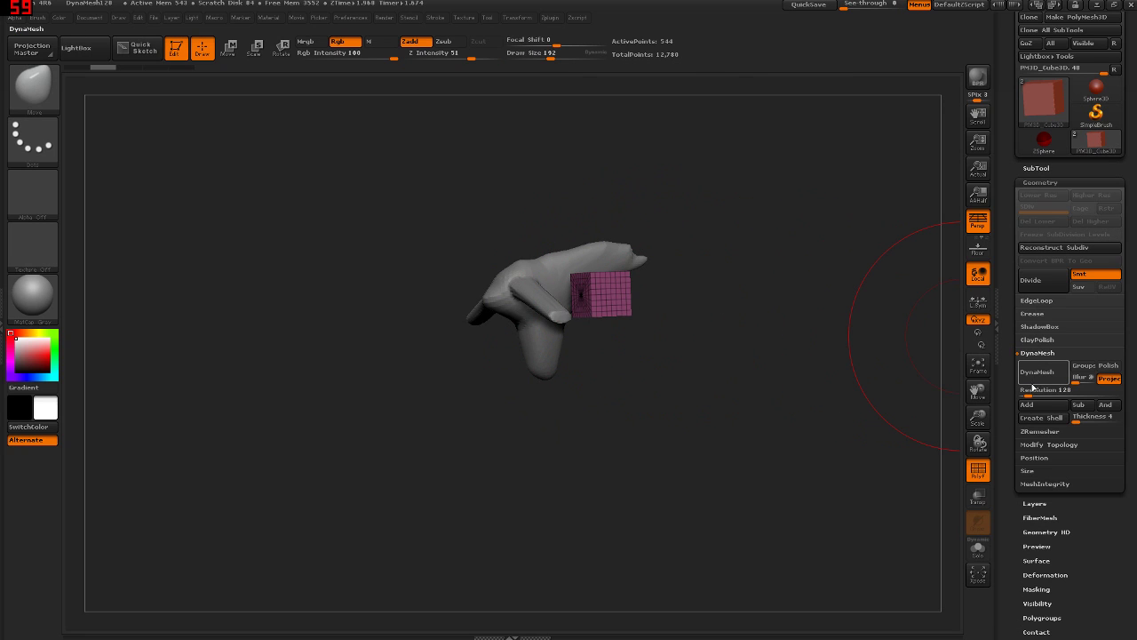
pyautogui.click(1036, 371)
pyautogui.moveTo(655, 315); pyautogui.dragTo(577, 303)
pyautogui.hotkey('shift', 'f')
# Adjust the brush size, snap to a front view, and draw a Move line up from the cube's centre
pyautogui.press('s')
pyautogui.moveTo(622, 427)
pyautogui.mouseDown()
pyautogui.moveTo(688, 355)
pyautogui.moveTo(562, 368)
pyautogui.moveTo(500, 299)
pyautogui.moveTo(635, 329)
pyautogui.moveTo(677, 230)
pyautogui.moveTo(621, 384)
pyautogui.moveTo(553, 466)
pyautogui.mouseUp()
pyautogui.press('s')
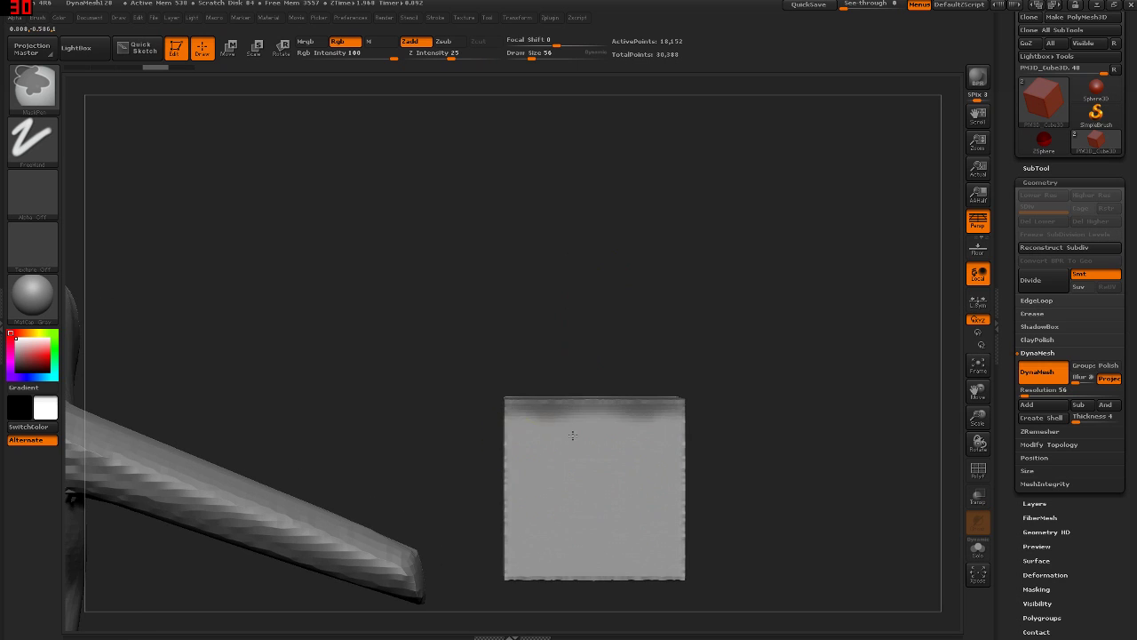
pyautogui.moveTo(592, 431)
pyautogui.keyDown('shift'); pyautogui.mouseDown()
pyautogui.moveTo(616, 462)
pyautogui.moveTo(630, 375)
pyautogui.moveTo(672, 424)
pyautogui.moveTo(531, 368)
pyautogui.mouseUp(); pyautogui.keyUp('shift')
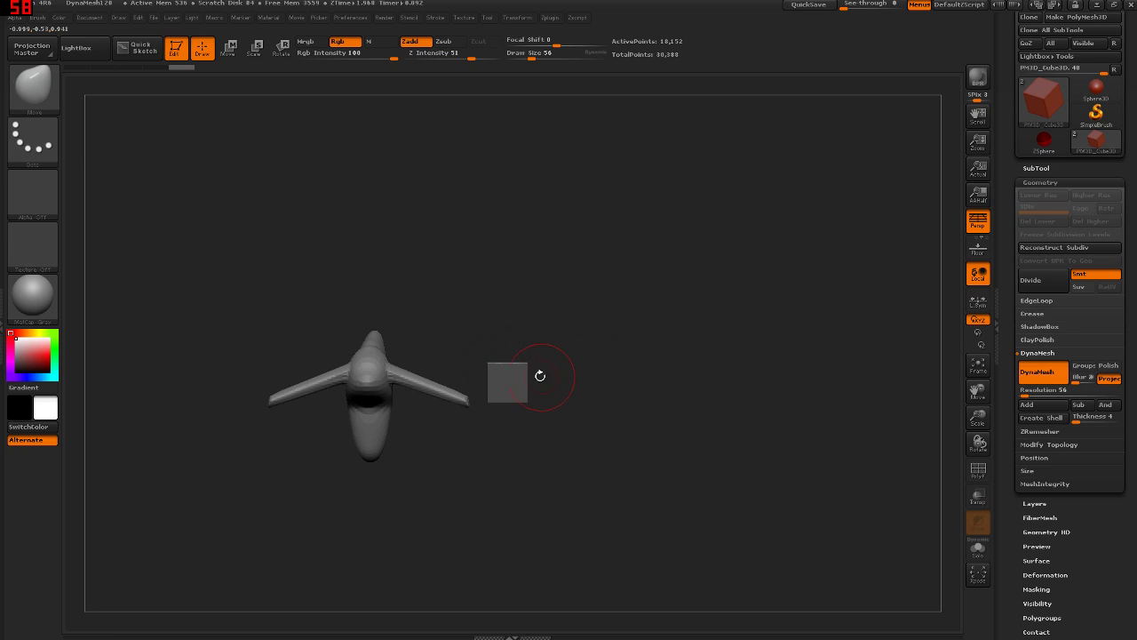
pyautogui.press('w')
pyautogui.moveTo(514, 392); pyautogui.dragTo(512, 95)
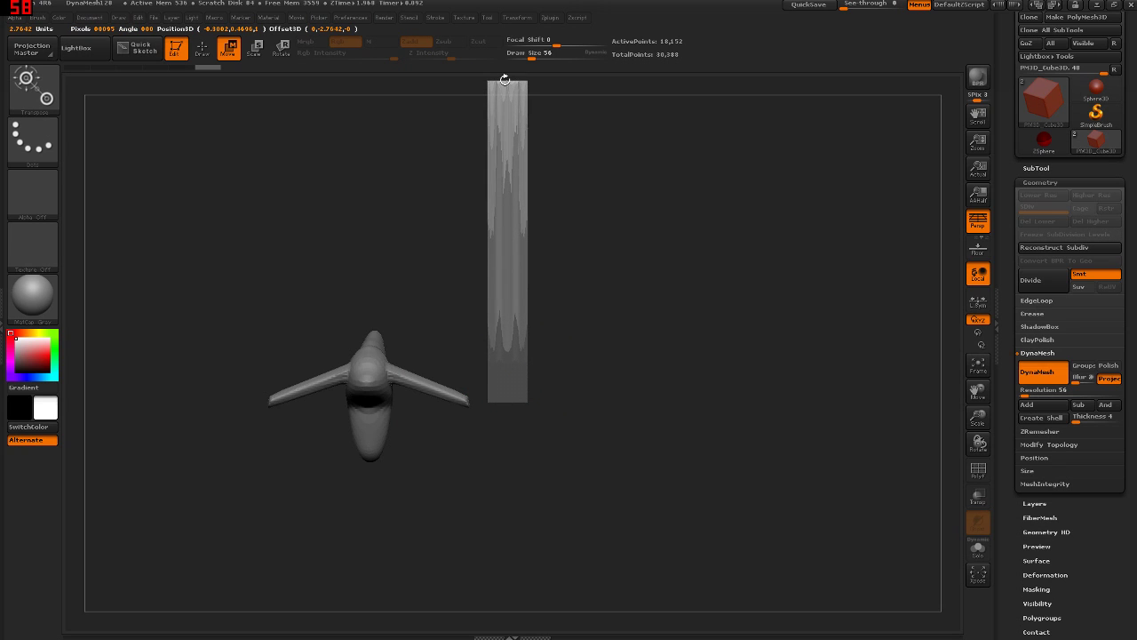
# Re-DynaMesh the stretched column into an even grid, then return to sculpting in a front view
pyautogui.moveTo(604, 281)
pyautogui.mouseDown()
pyautogui.moveTo(568, 271)
pyautogui.moveTo(540, 129)
pyautogui.mouseUp()
pyautogui.hotkey('shift', 'f')
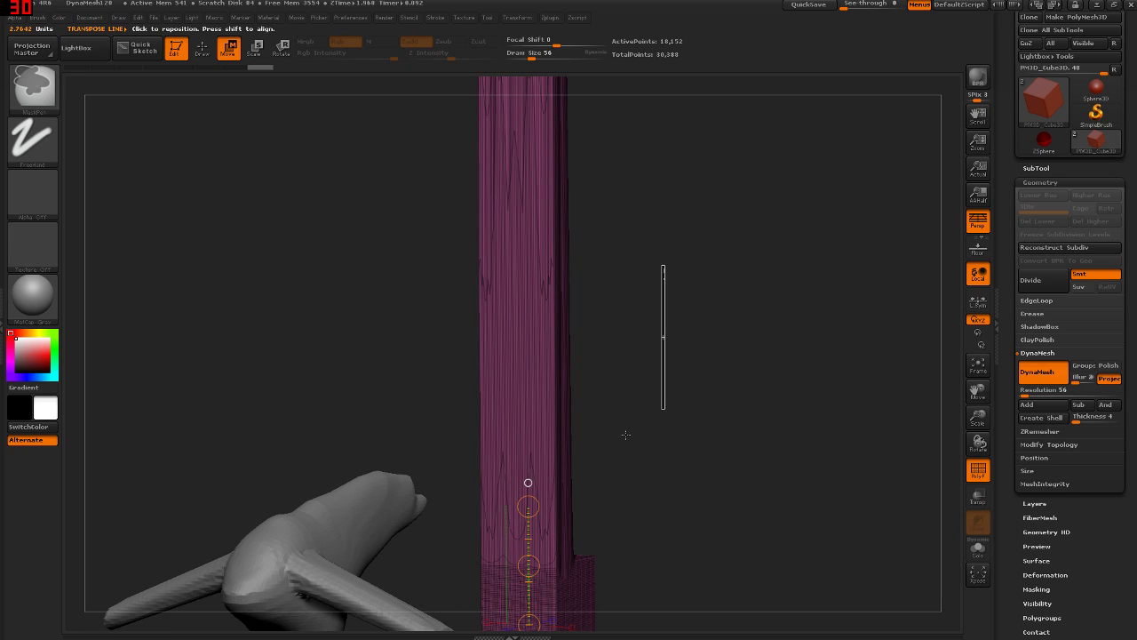
pyautogui.keyDown('ctrl'); pyautogui.moveTo(604, 355); pyautogui.dragTo(528, 364); pyautogui.keyUp('ctrl')
pyautogui.moveTo(601, 453)
pyautogui.keyDown('alt'); pyautogui.mouseDown()
pyautogui.moveTo(571, 371)
pyautogui.moveTo(539, 445)
pyautogui.moveTo(533, 249)
pyautogui.mouseUp(); pyautogui.keyUp('alt')
pyautogui.hotkey('shift', 'f')
pyautogui.keyDown('alt'); pyautogui.moveTo(539, 203); pyautogui.dragTo(517, 332); pyautogui.keyUp('alt')
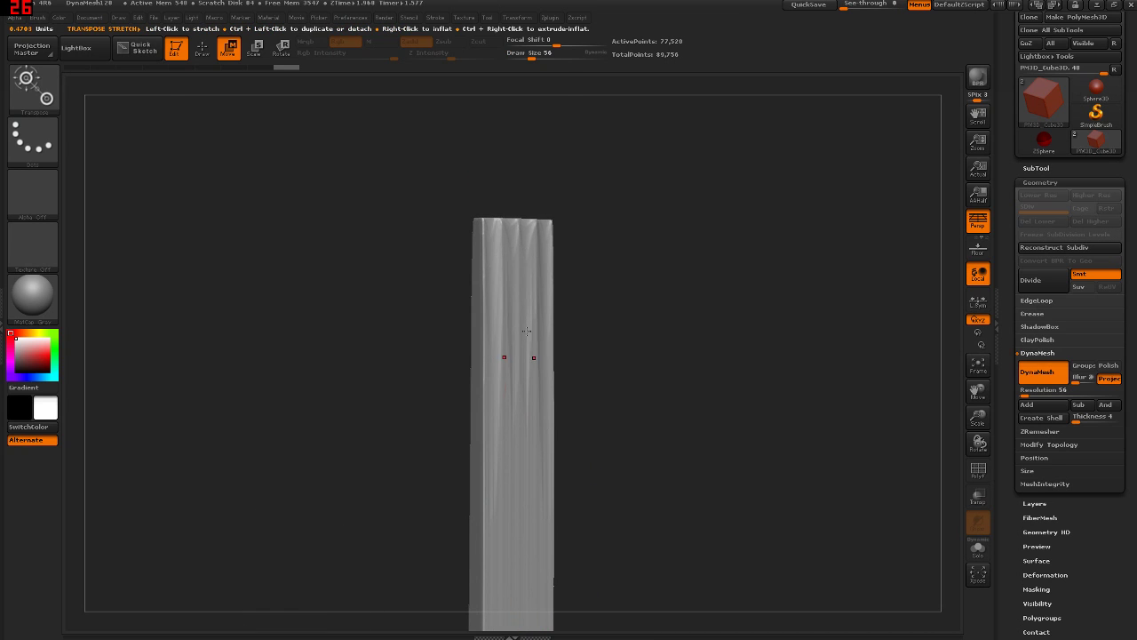
pyautogui.press('q')
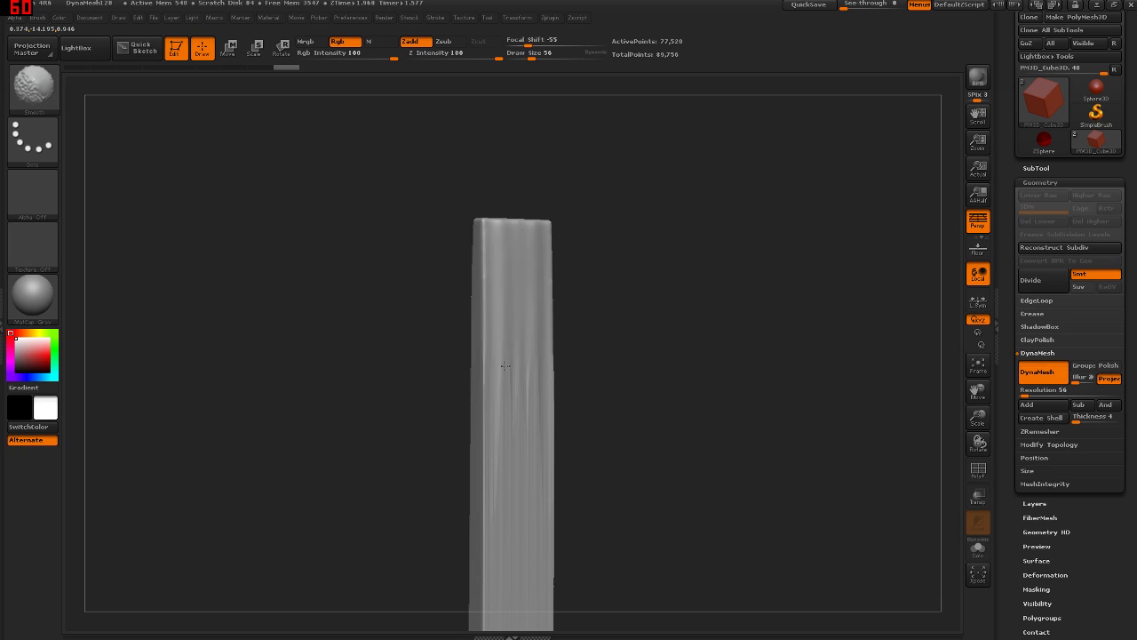
pyautogui.keyDown('alt'); pyautogui.moveTo(556, 463); pyautogui.dragTo(488, 304); pyautogui.keyUp('alt')
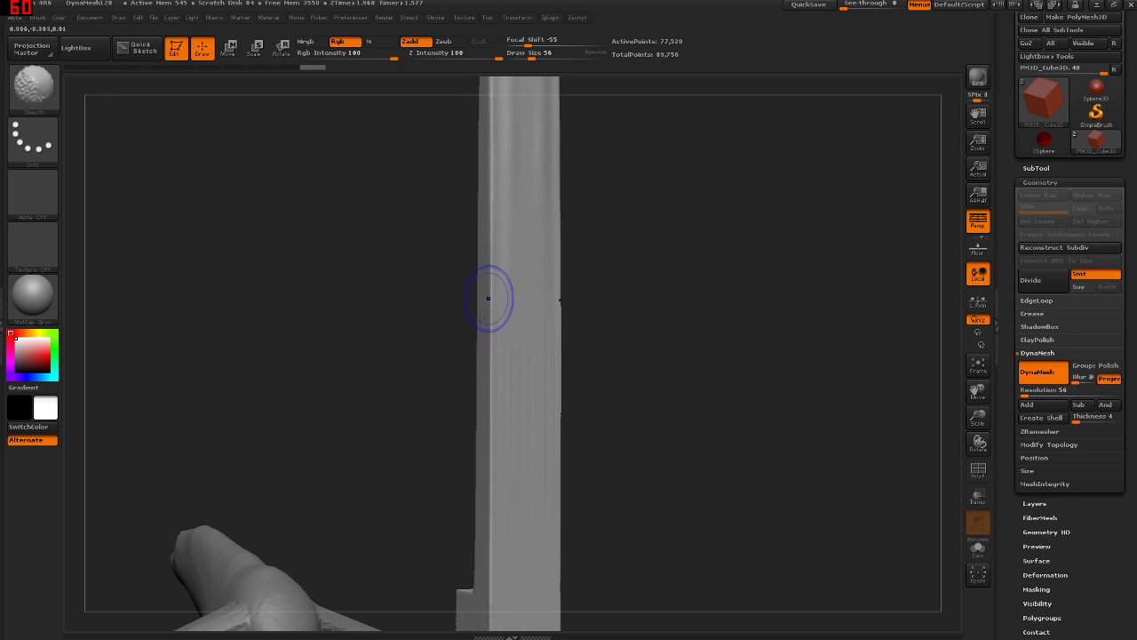
pyautogui.moveTo(504, 572)
pyautogui.mouseDown()
pyautogui.moveTo(583, 330)
pyautogui.moveTo(526, 385)
pyautogui.moveTo(472, 463)
pyautogui.moveTo(523, 334)
pyautogui.moveTo(569, 388)
pyautogui.moveTo(418, 381)
pyautogui.moveTo(471, 397)
pyautogui.moveTo(456, 376)
pyautogui.moveTo(556, 495)
pyautogui.moveTo(530, 330)
pyautogui.moveTo(569, 436)
pyautogui.moveTo(502, 434)
pyautogui.moveTo(516, 412)
pyautogui.moveTo(504, 438)
pyautogui.mouseUp()
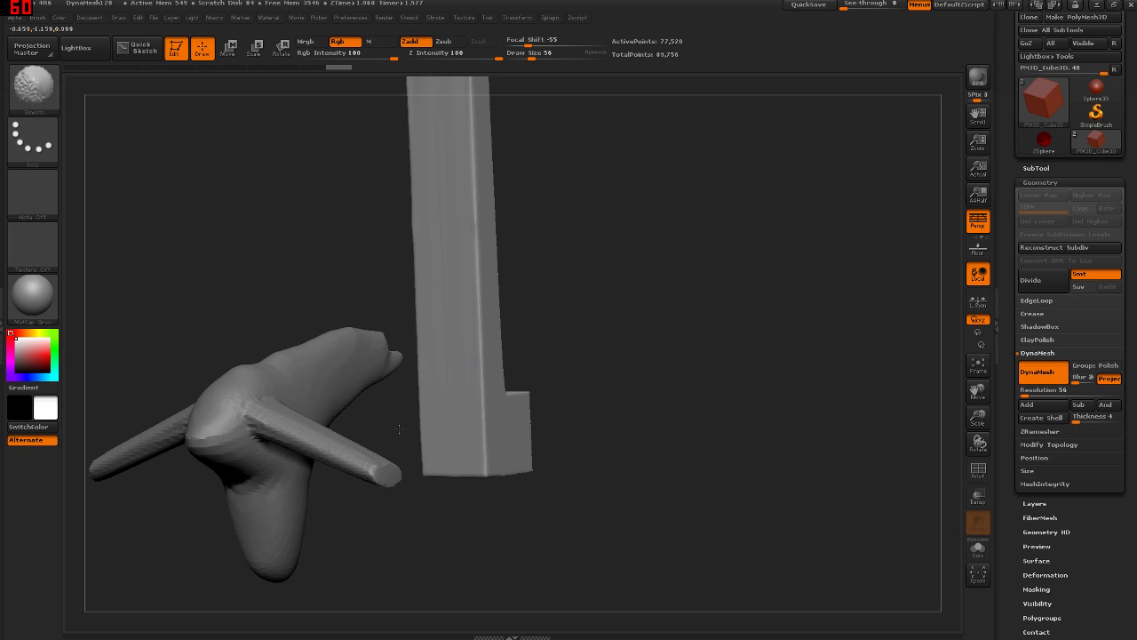